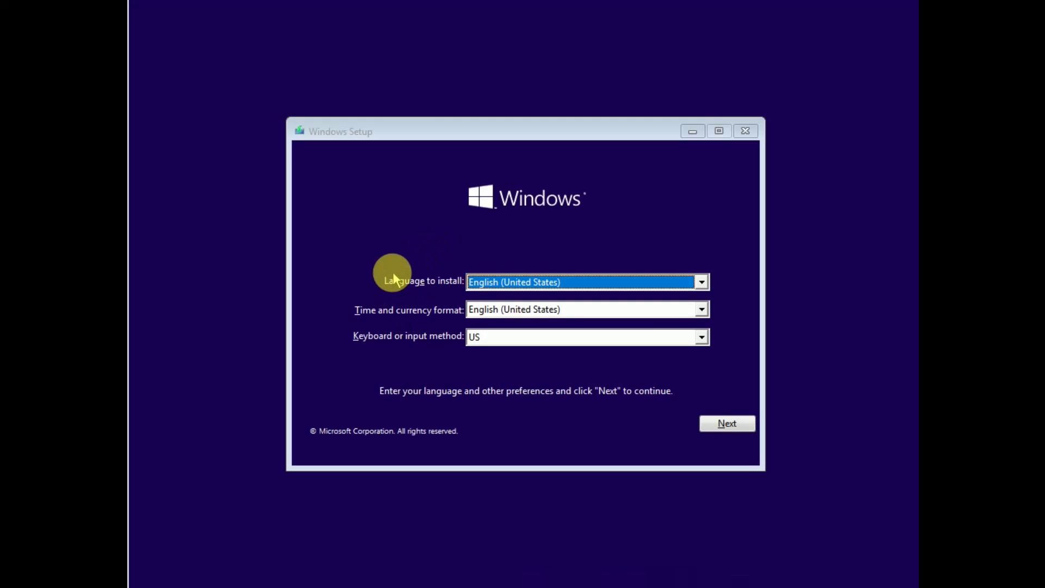
Step: Accept English (United States) language and US keyboard and continue Windows Setup
{"action": "left_click", "coordinate": [727, 424]}
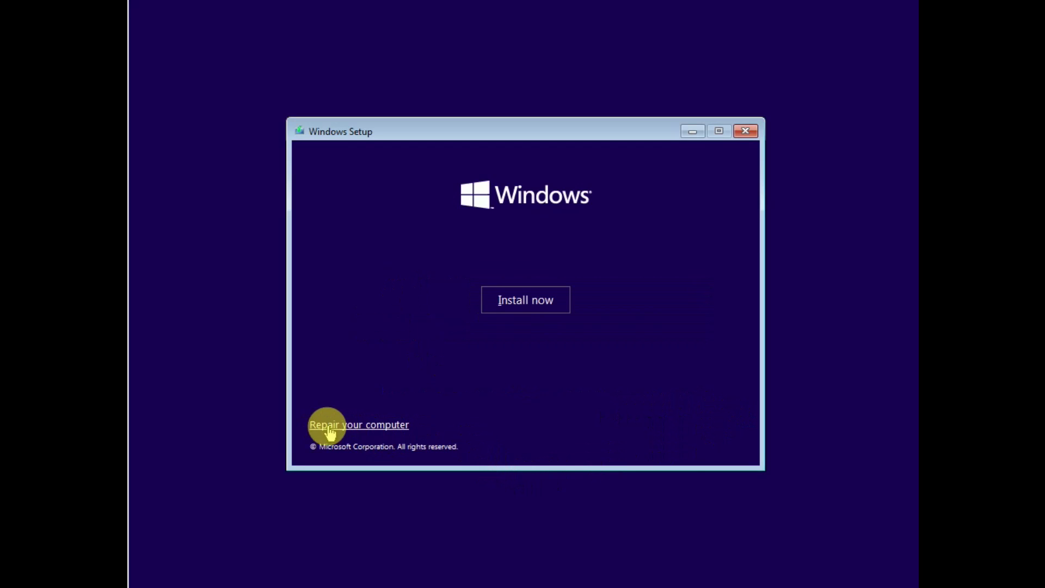
Step: Open the Command Prompt through Repair your computer, Troubleshoot and Command Prompt
{"action": "left_click", "coordinate": [369, 431]}
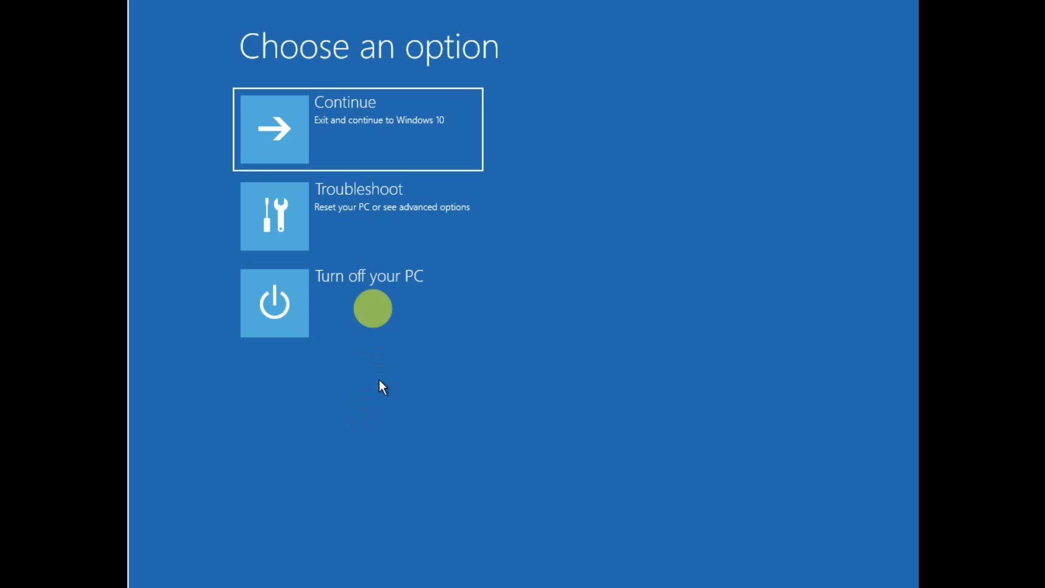
{"action": "left_click", "coordinate": [357, 218]}
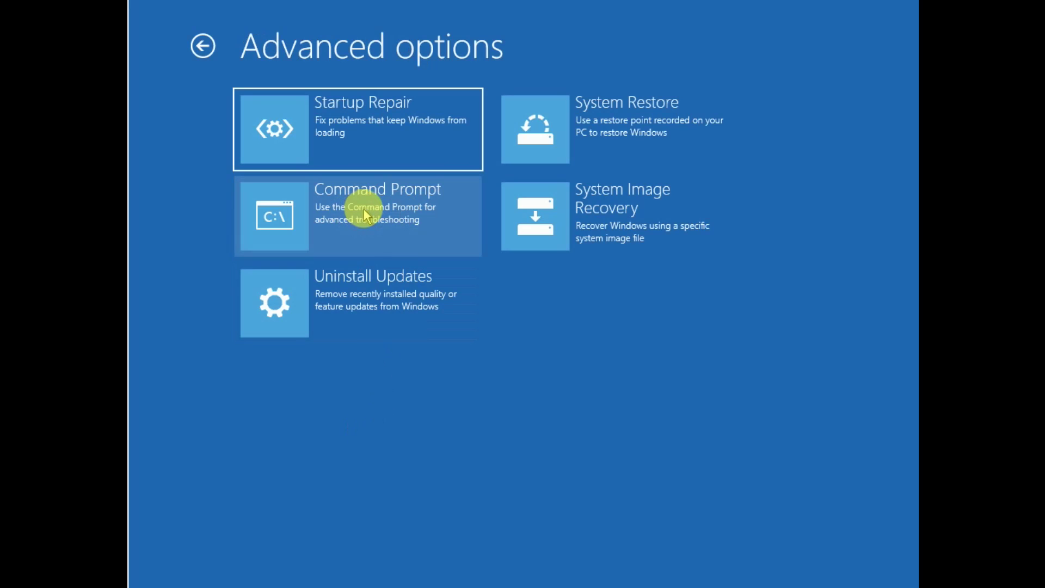
{"action": "left_click", "coordinate": [364, 215]}
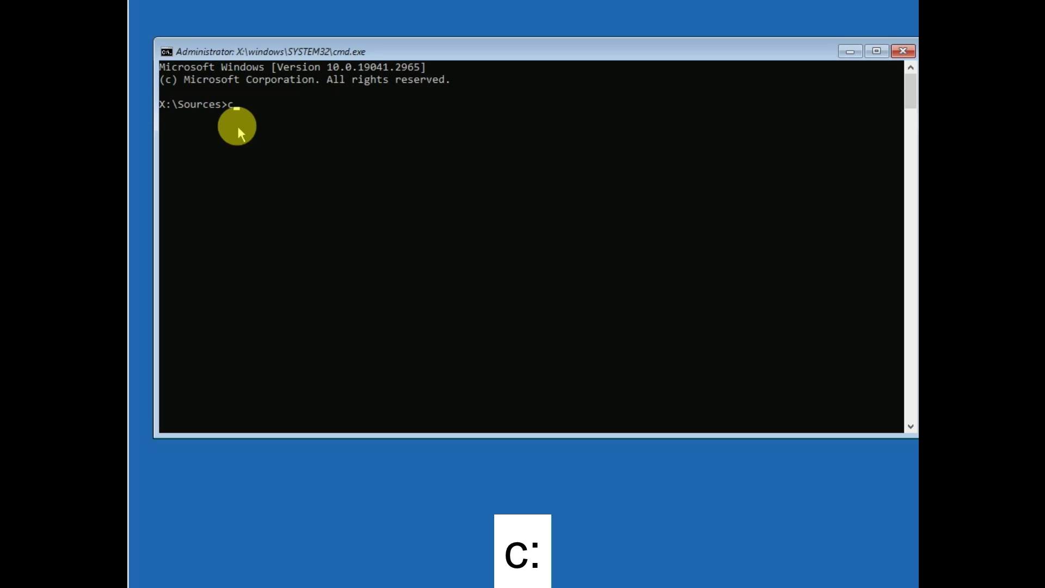
Step: Switch to drive C: and list its contents, which show only Recovery.txt
{"action": "key", "text": "Return"}
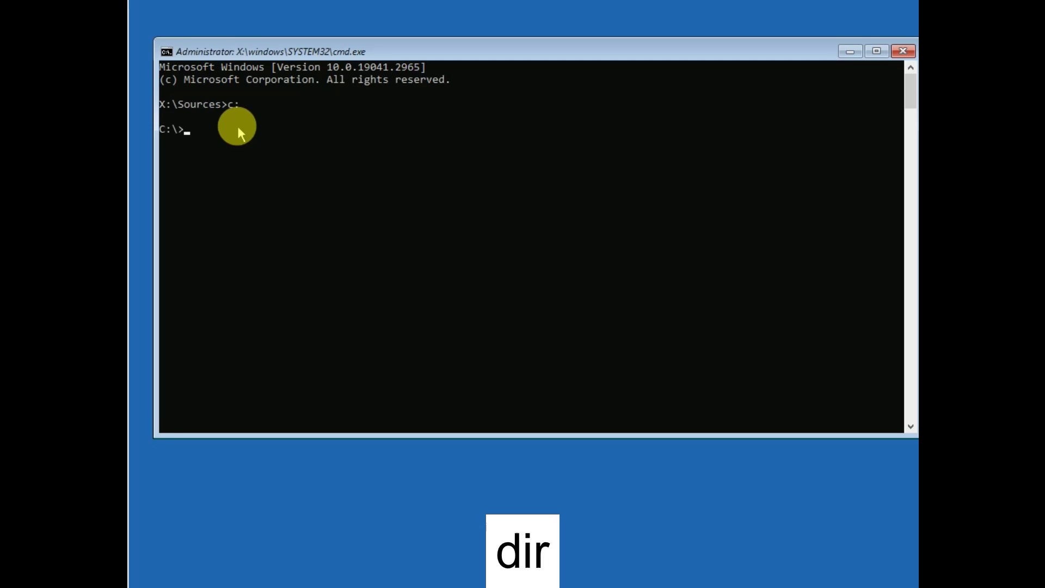
{"action": "type", "text": "dir"}
{"action": "key", "text": "Return"}
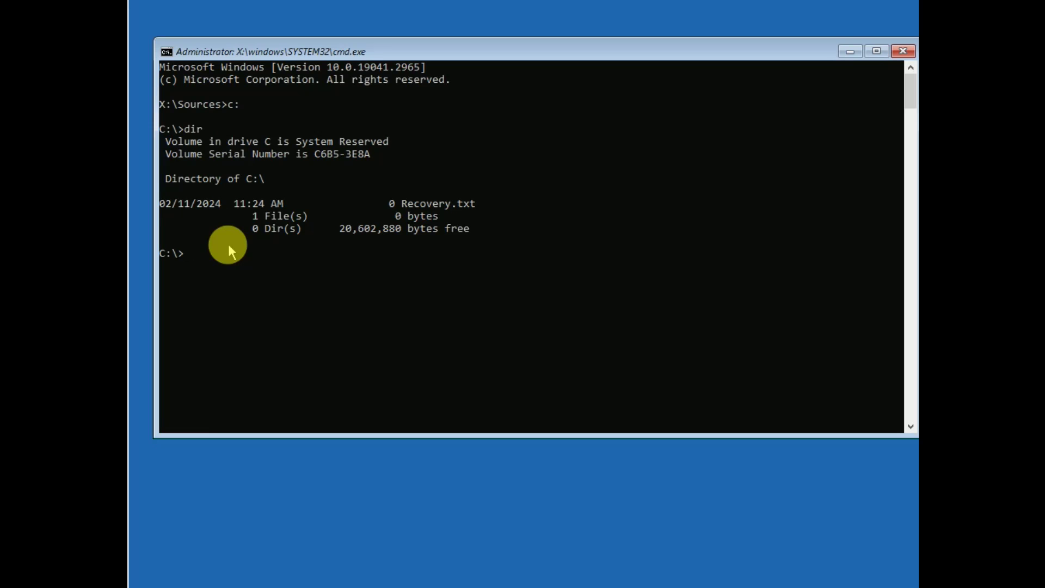
Step: List drive D: and highlight its Users and Windows folders
{"action": "type", "text": "d:"}
{"action": "key", "text": "Return"}
{"action": "type", "text": "dir"}
{"action": "key", "text": "Return"}
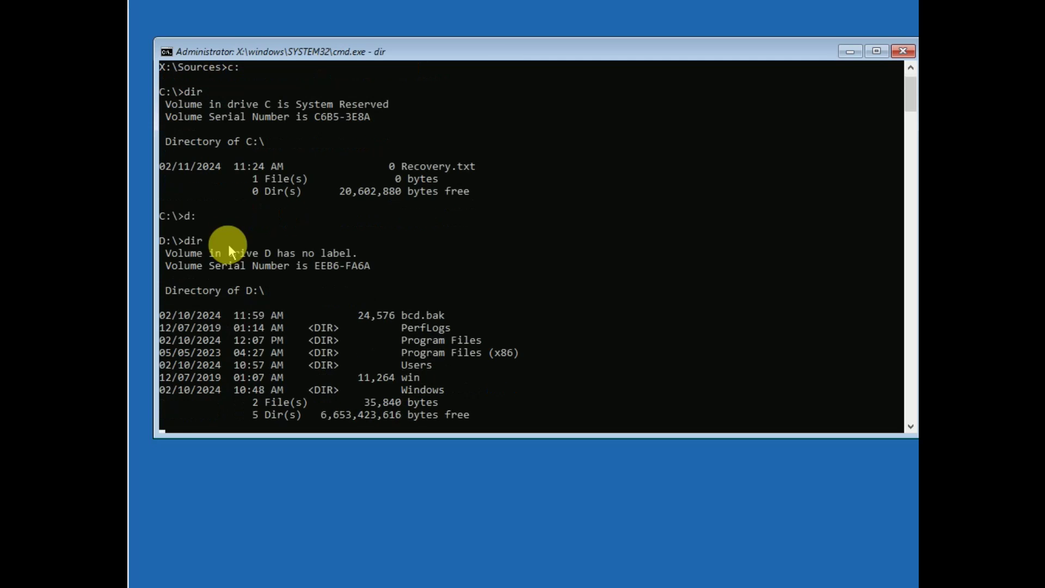
{"action": "scroll", "coordinate": [349, 294], "scroll_direction": "down", "scroll_amount": 1}
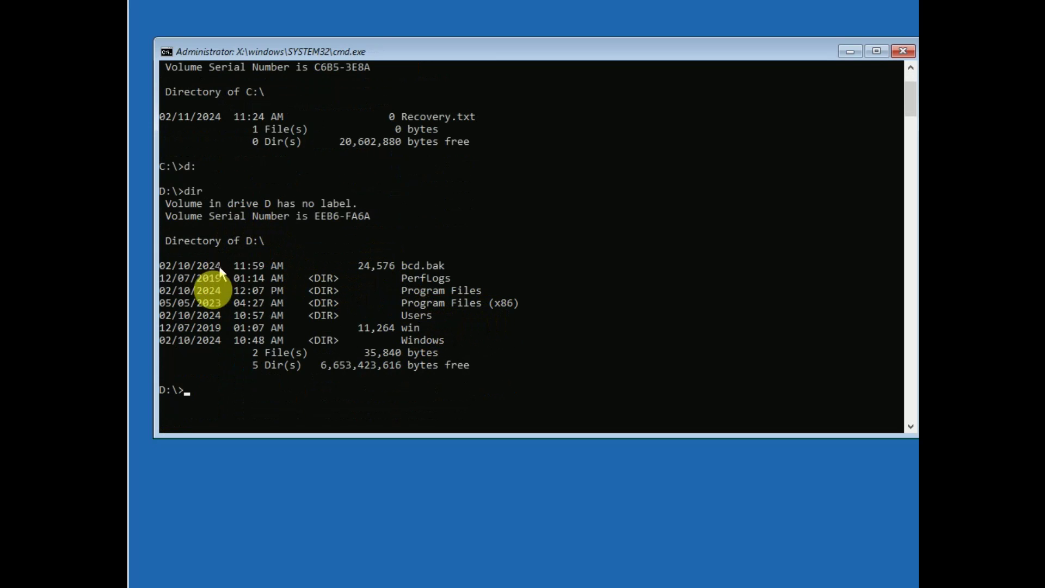
{"action": "scroll", "coordinate": [174, 337], "scroll_direction": "down", "scroll_amount": 1}
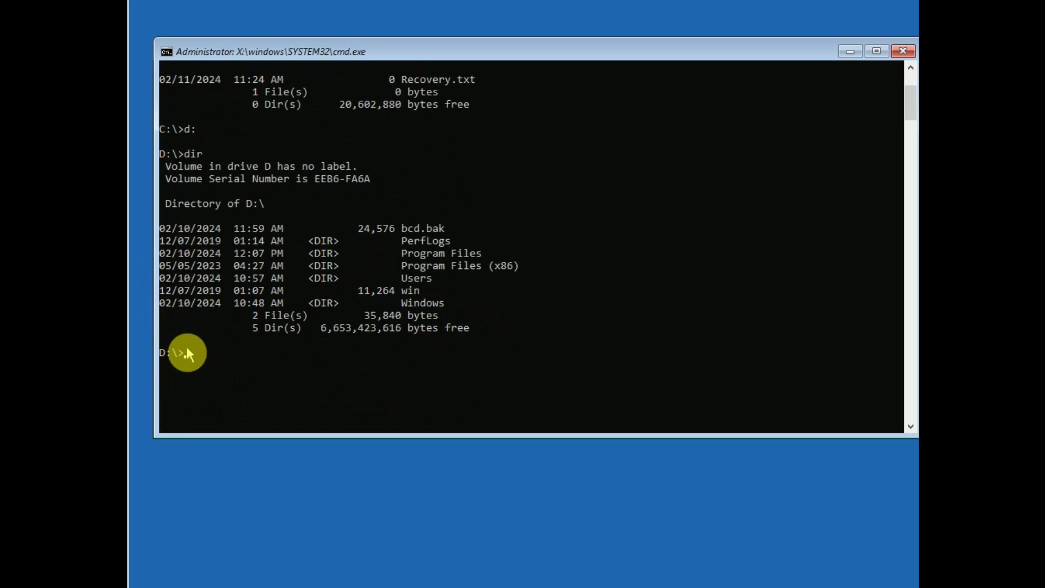
{"action": "left_click_drag", "start_coordinate": [398, 276], "coordinate": [468, 268]}
{"action": "left_click_drag", "start_coordinate": [382, 303], "coordinate": [440, 306]}
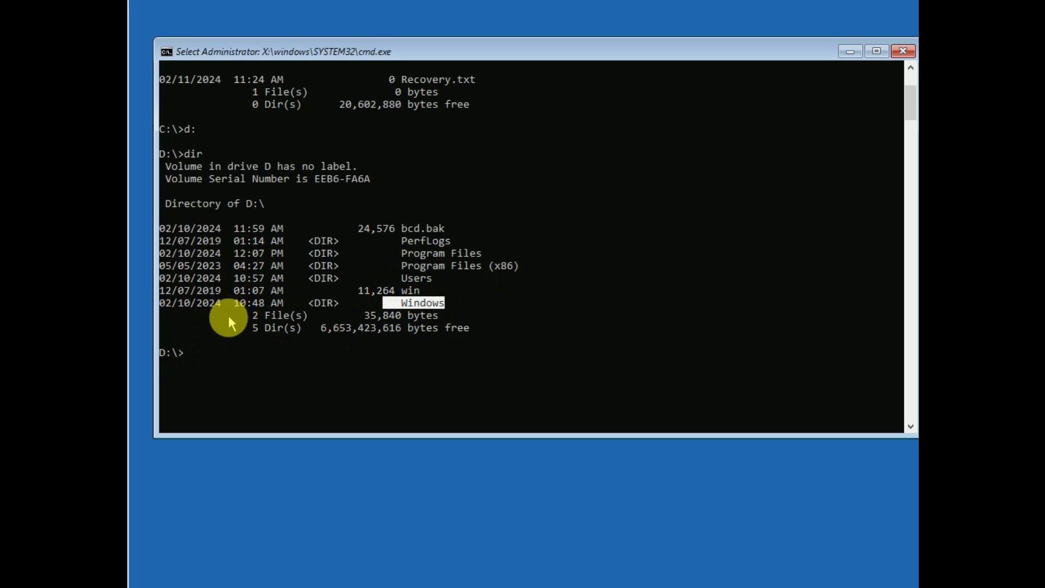
Step: Run bcdedit and highlight the Windows Boot Loader's osdevice partition=D: line
{"action": "left_click", "coordinate": [191, 354]}
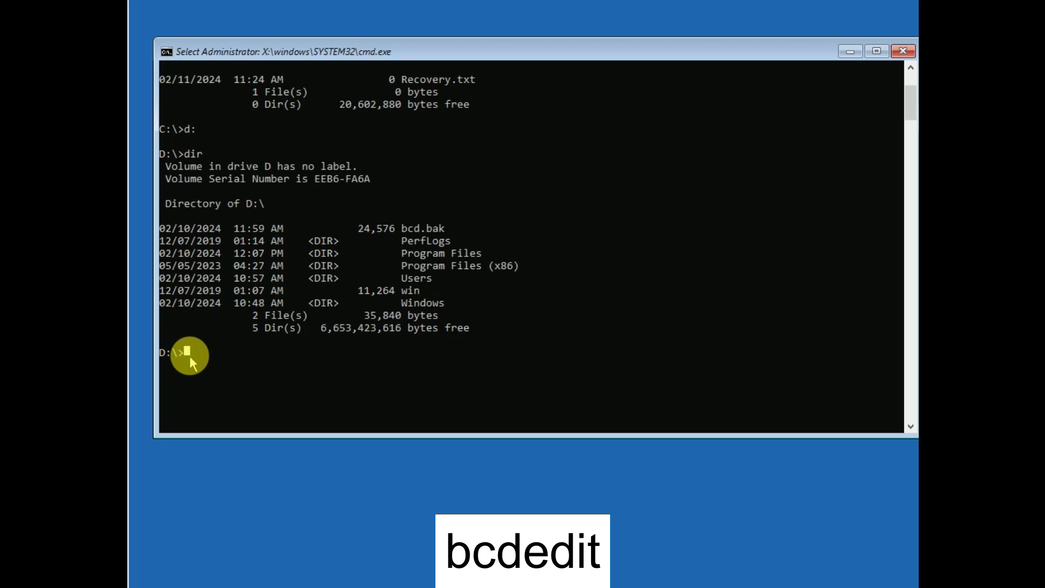
{"action": "type", "text": "bcdedit"}
{"action": "key", "text": "Return"}
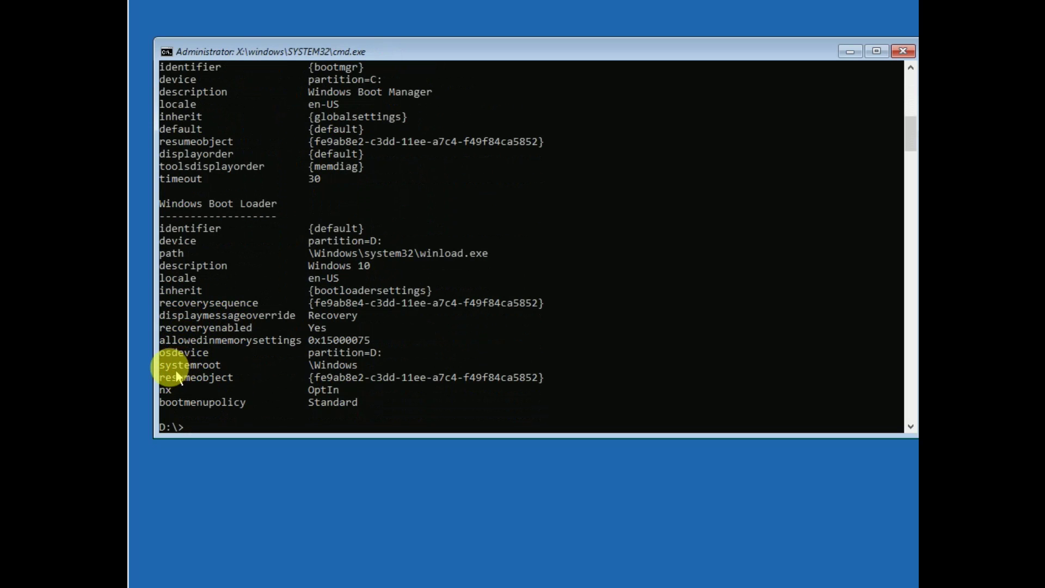
{"action": "left_click_drag", "start_coordinate": [161, 353], "coordinate": [379, 353]}
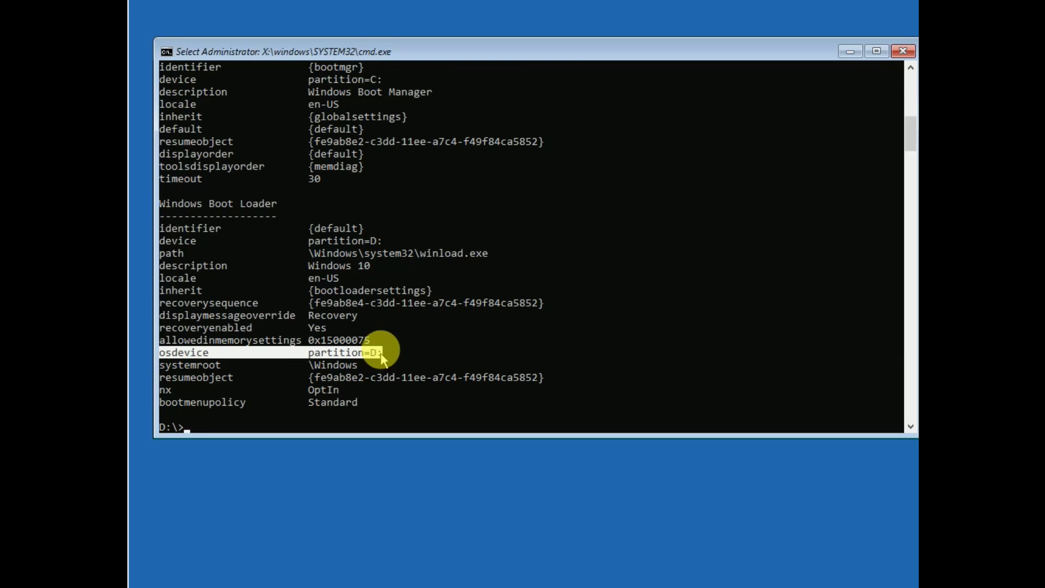
{"action": "scroll", "coordinate": [383, 338], "scroll_direction": "down", "scroll_amount": 1}
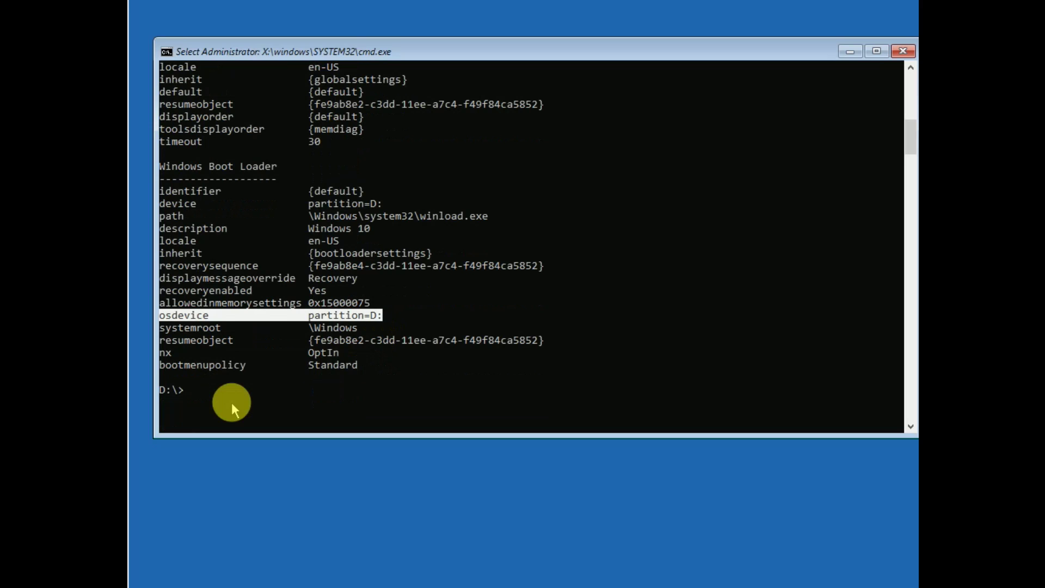
Step: Change to \windows\system32 and rewrite the master boot record with bootrec /fixmbr
{"action": "type", "text": "cd"}
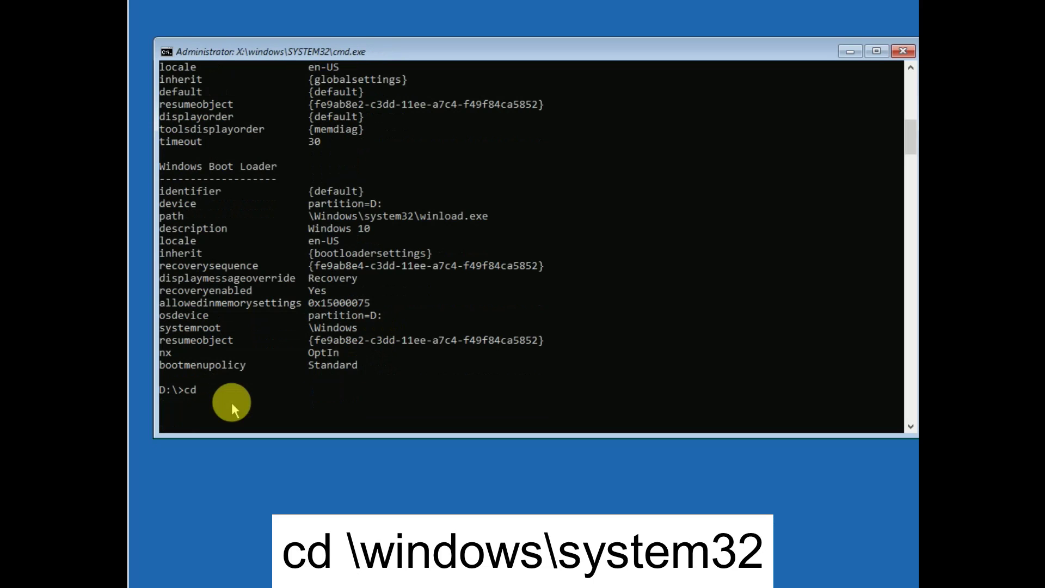
{"action": "type", "text": " \\windows\\system32"}
{"action": "key", "text": "Return"}
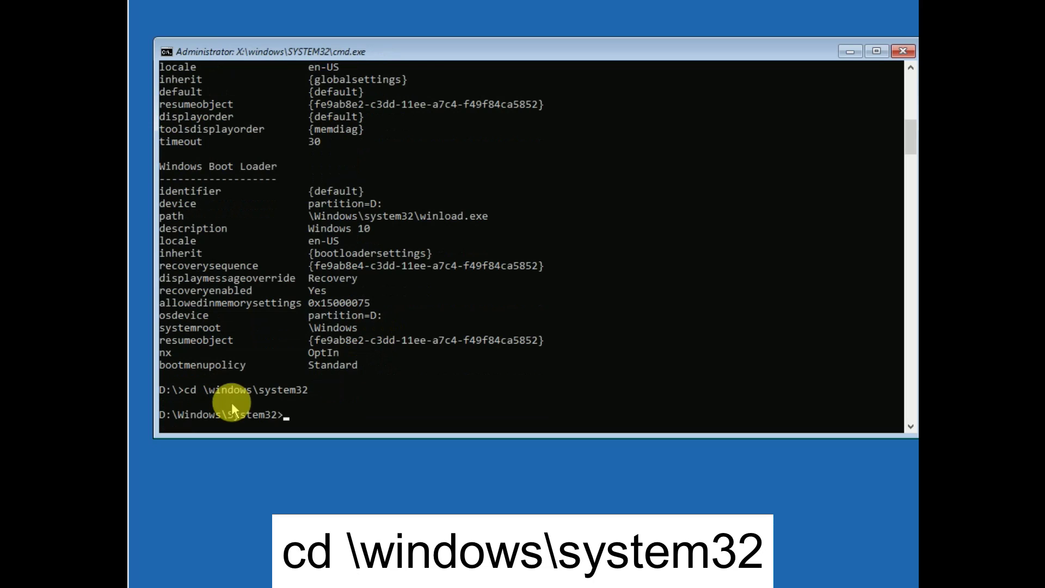
{"action": "scroll", "coordinate": [231, 403], "scroll_direction": "down", "scroll_amount": 1}
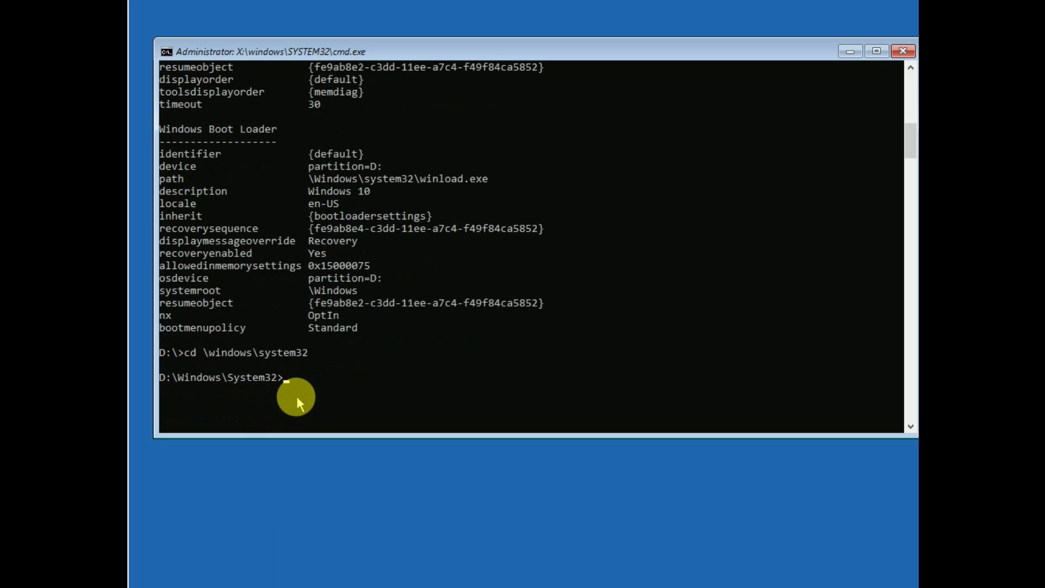
{"action": "type", "text": "bootrec /"}
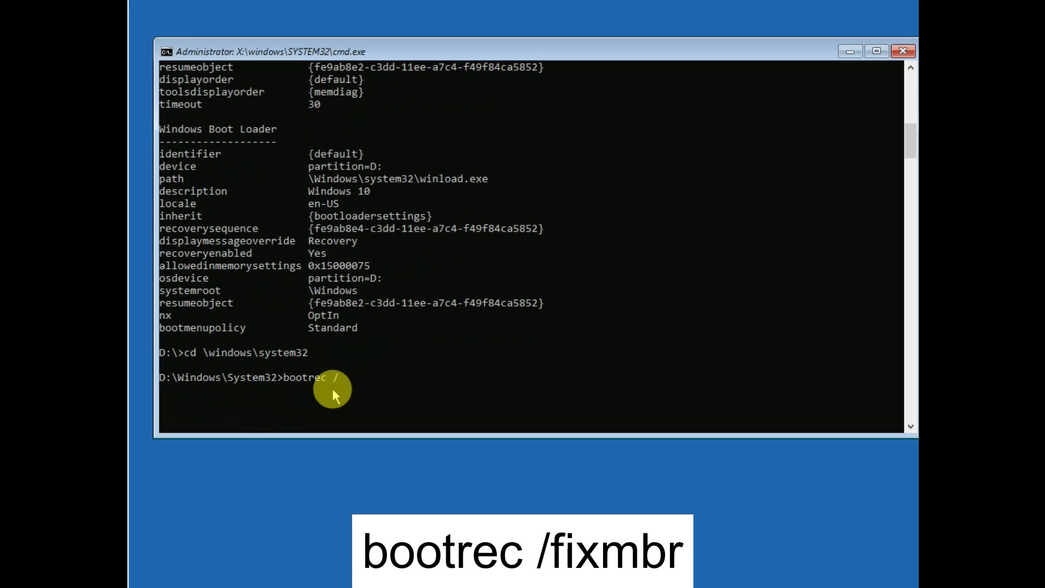
{"action": "type", "text": "fixmbr"}
{"action": "key", "text": "Return"}
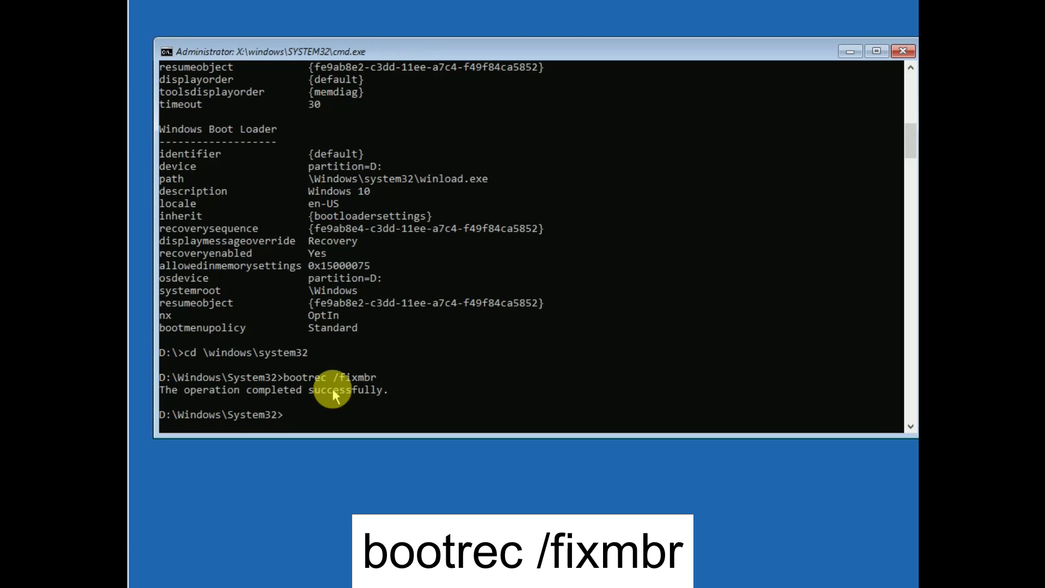
Step: Update the system volume's NTFS bootcode with bootsect /nt60 sys
{"action": "scroll", "coordinate": [326, 392], "scroll_direction": "down", "scroll_amount": 1}
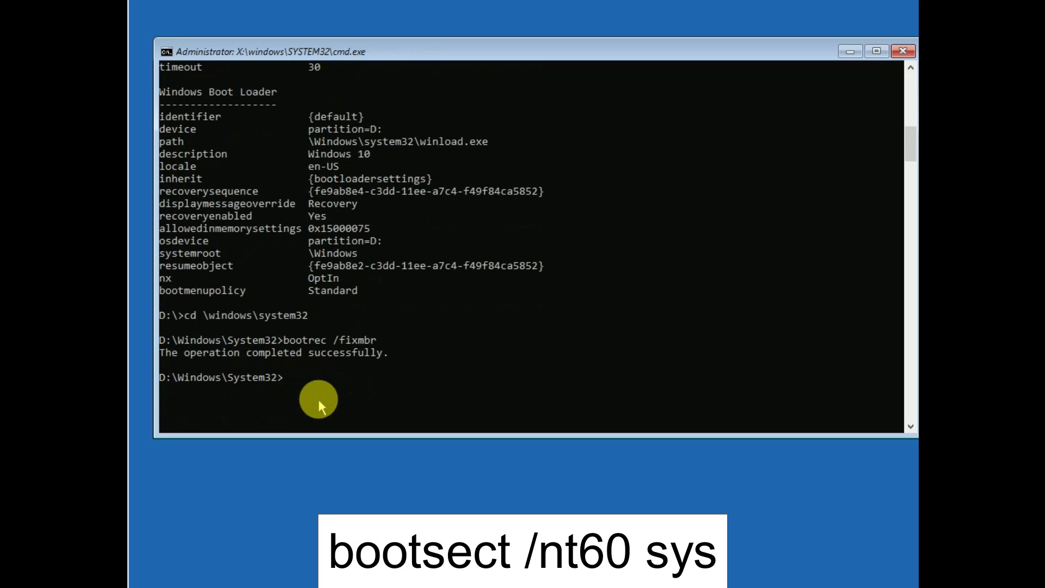
{"action": "type", "text": "bootsect /nt60 sys"}
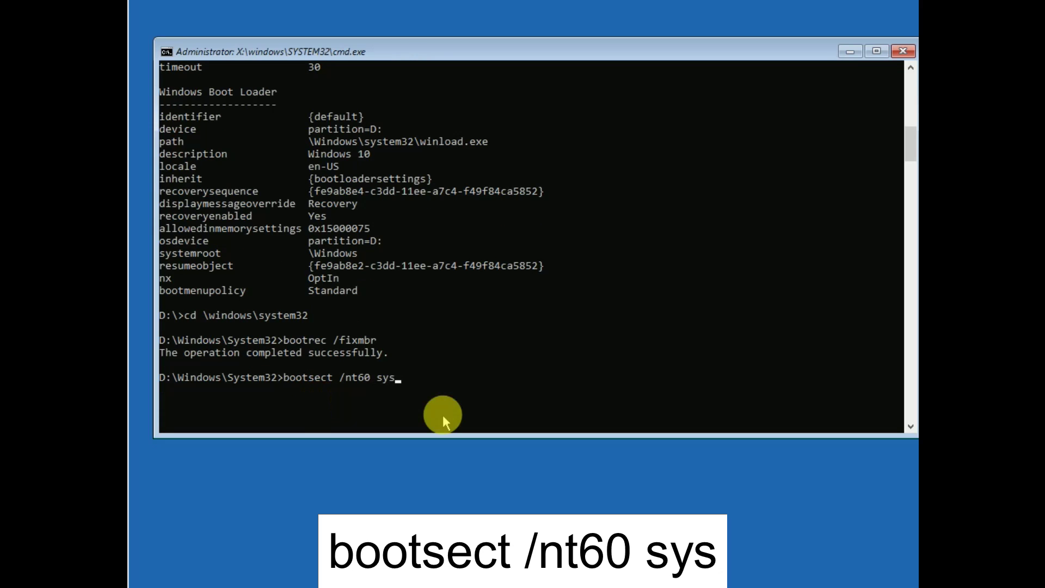
{"action": "key", "text": "Return"}
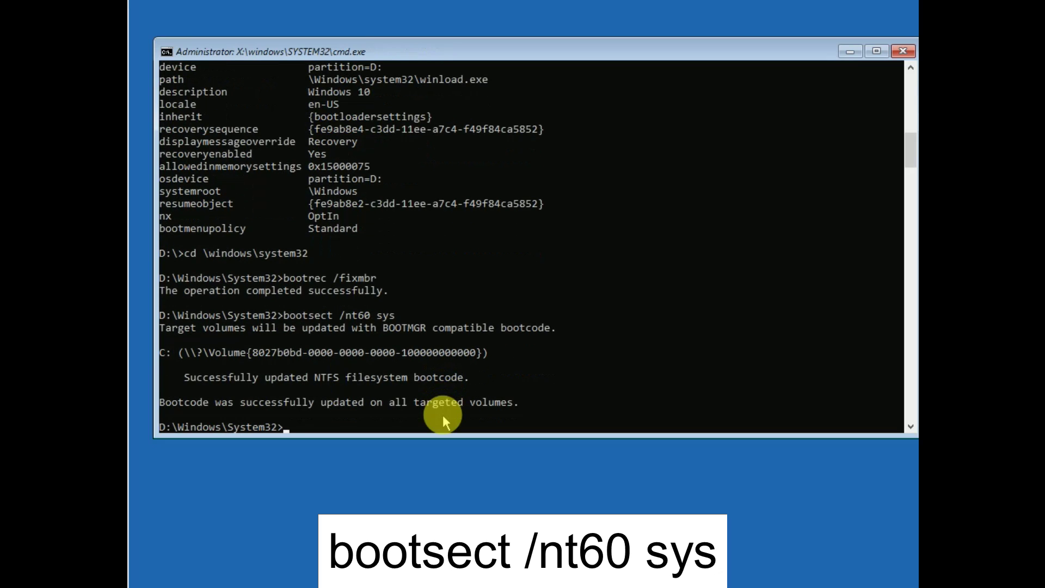
Step: Run bootrec /fixboot to rewrite the boot sector
{"action": "type", "text": "bo"}
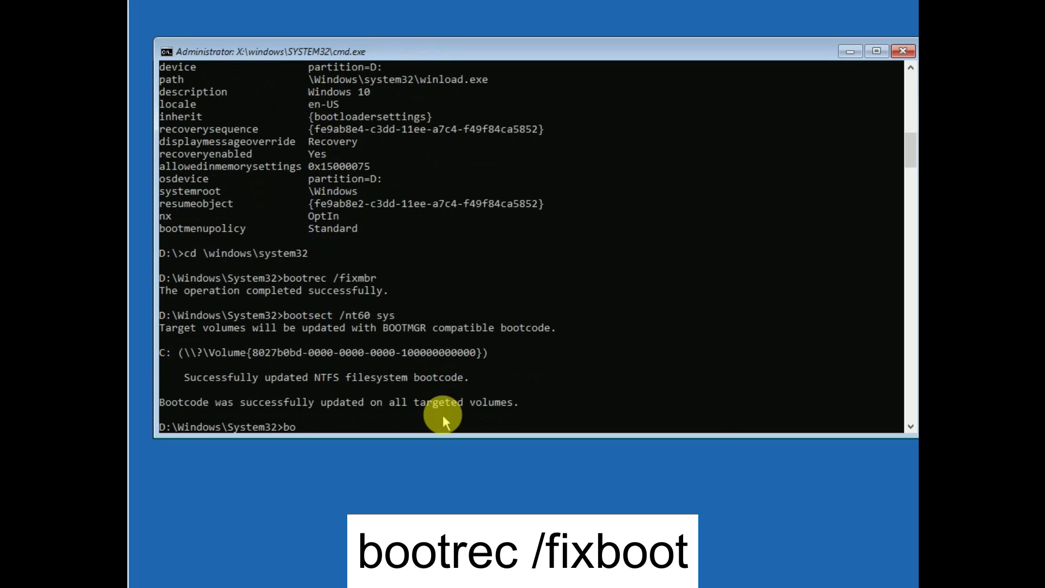
{"action": "type", "text": "otrec"}
{"action": "type", "text": "/fixboot"}
{"action": "key", "text": "Return"}
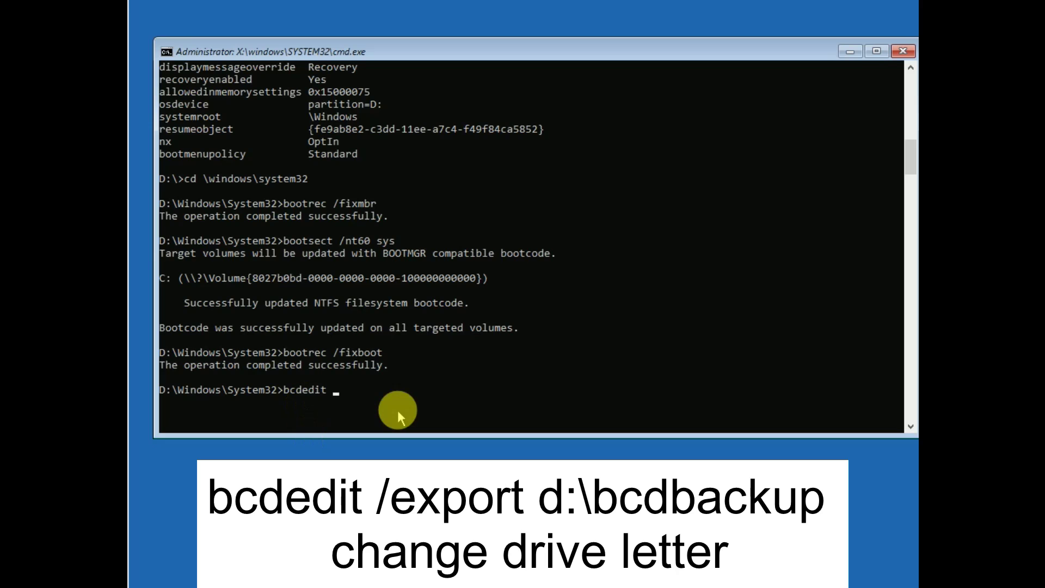
Step: Export the boot configuration with bcdedit /export d:\bcdbackup
{"action": "type", "text": "/export "}
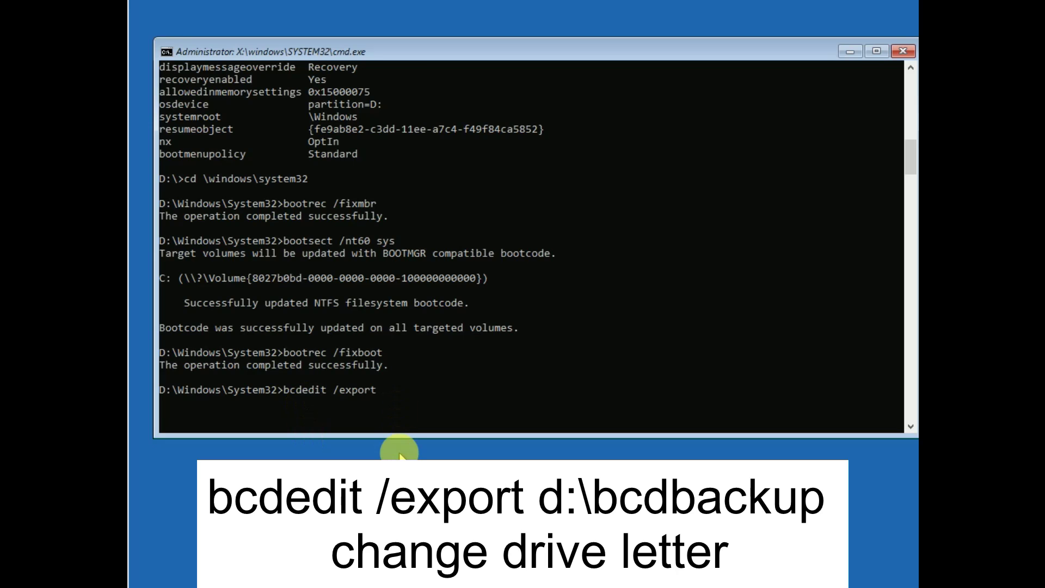
{"action": "type", "text": "d"}
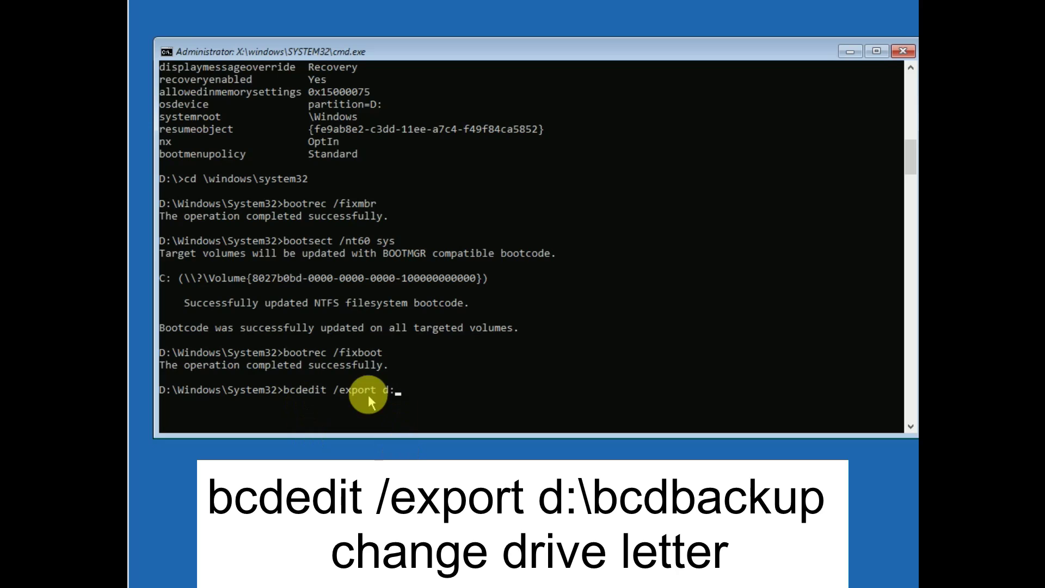
{"action": "type", "text": ":\\"}
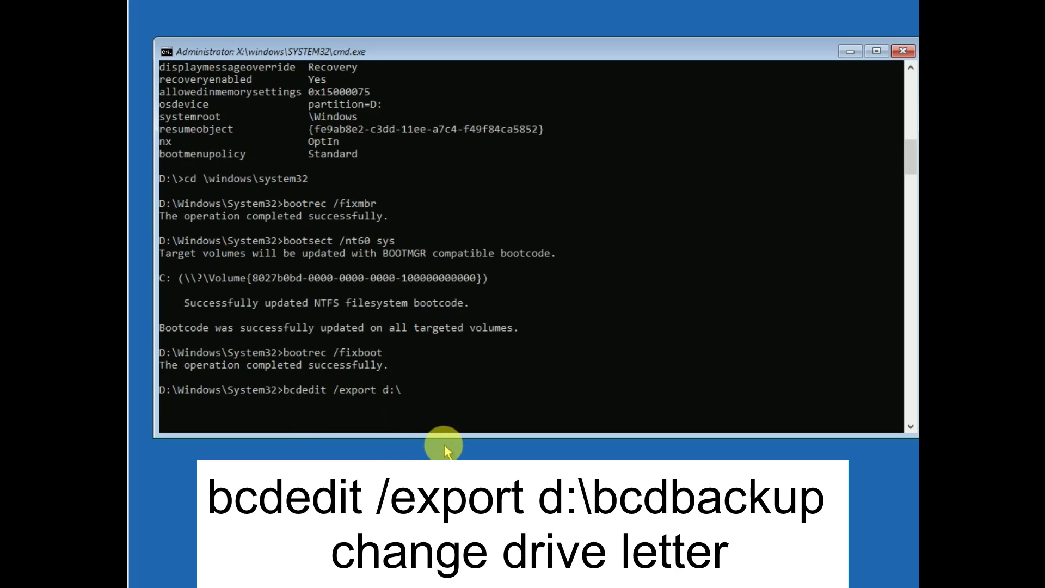
{"action": "type", "text": "bcdbackup"}
{"action": "key", "text": "Return"}
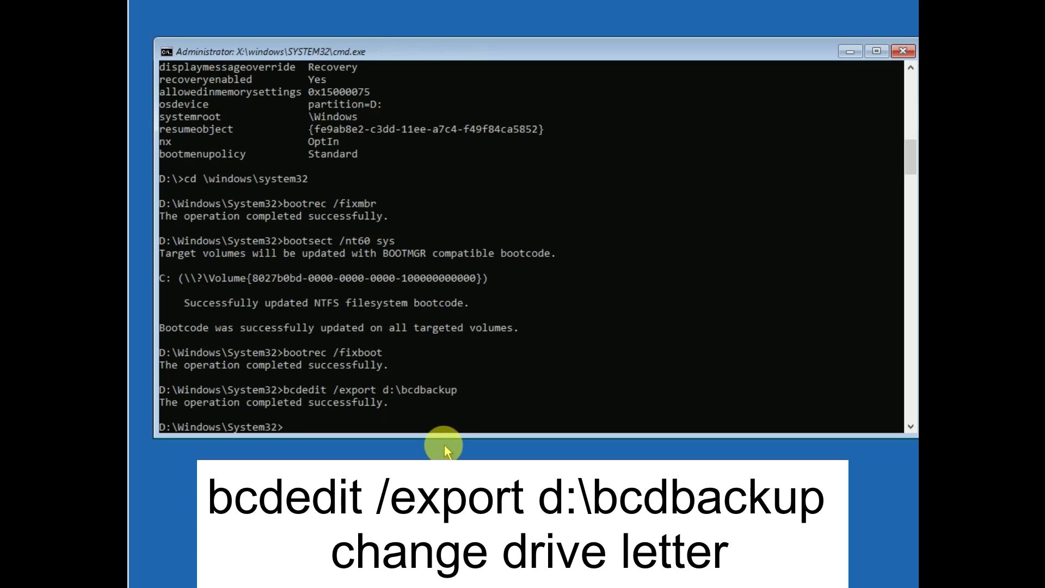
{"action": "scroll", "coordinate": [460, 357], "scroll_direction": "down", "scroll_amount": 1}
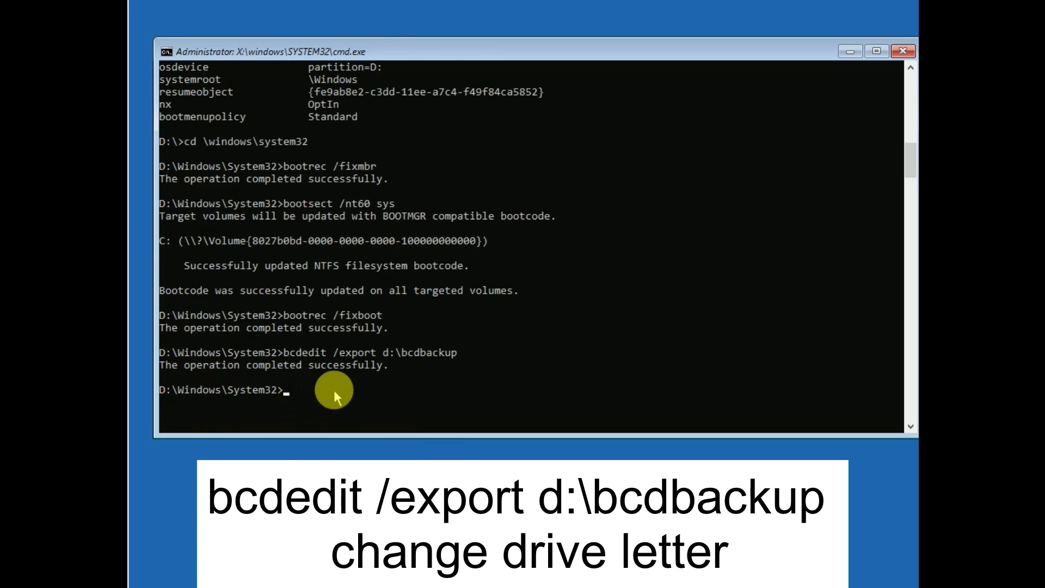
{"action": "type", "text": "attrib"}
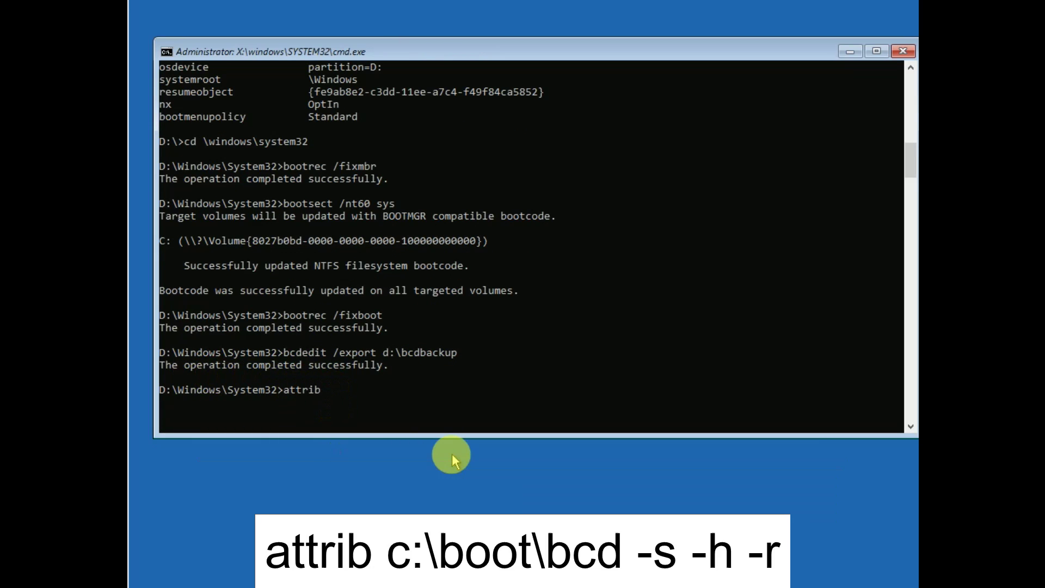
{"action": "type", "text": " d:"}
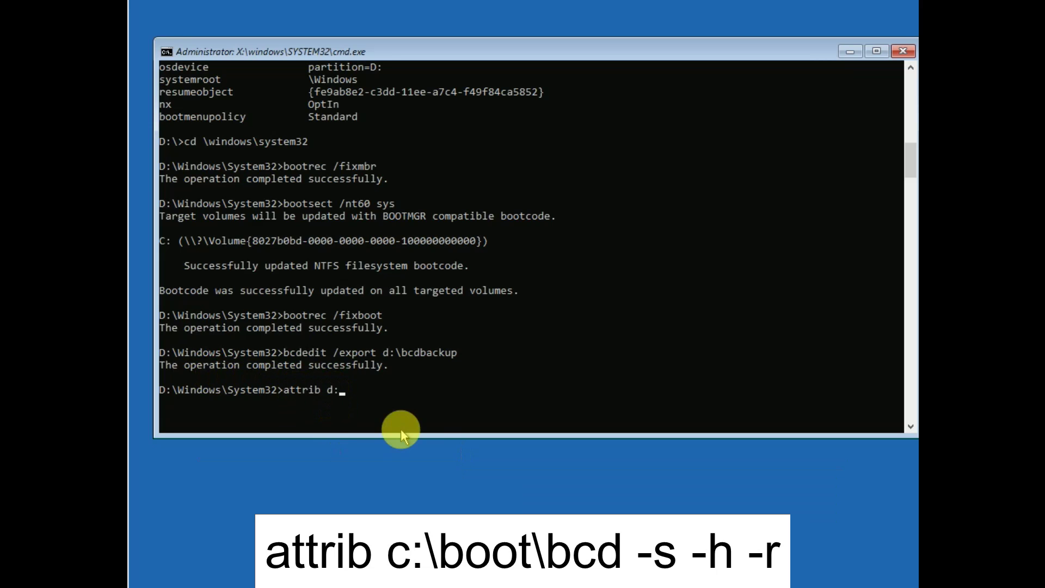
{"action": "type", "text": "\boot\\bcd"}
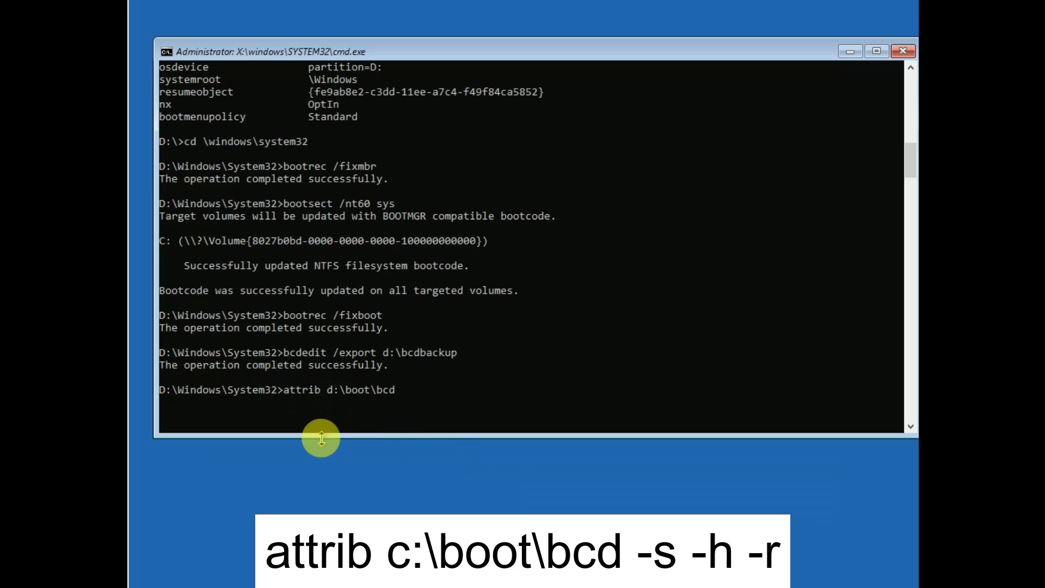
{"action": "type", "text": " -s"}
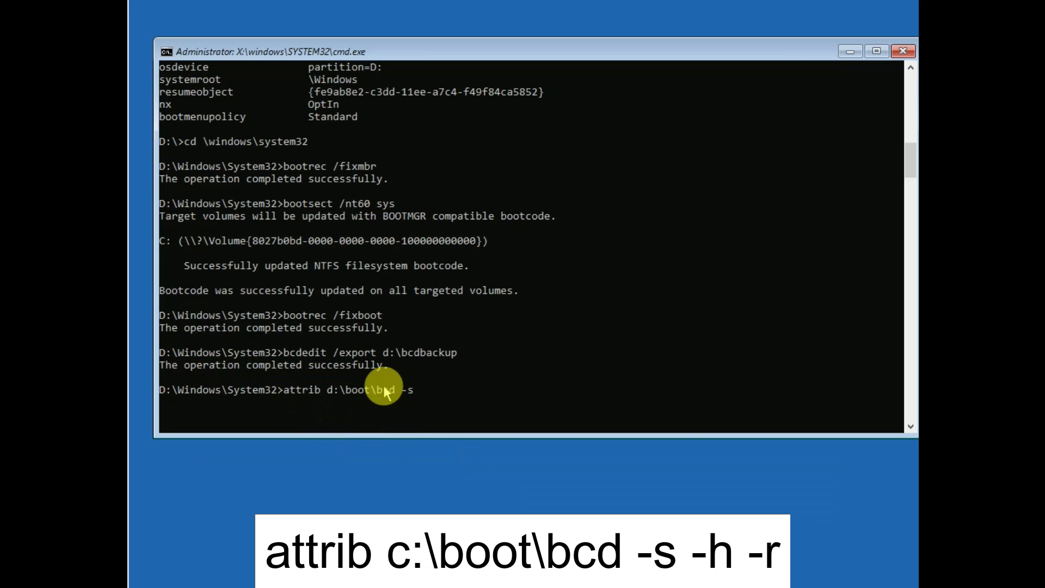
{"action": "type", "text": " -h "}
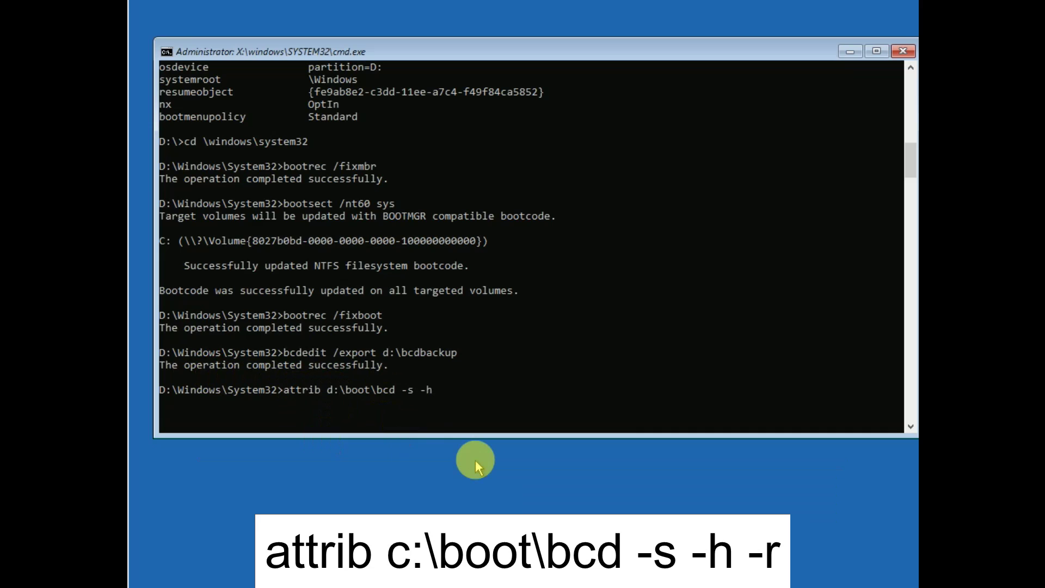
{"action": "type", "text": "-r"}
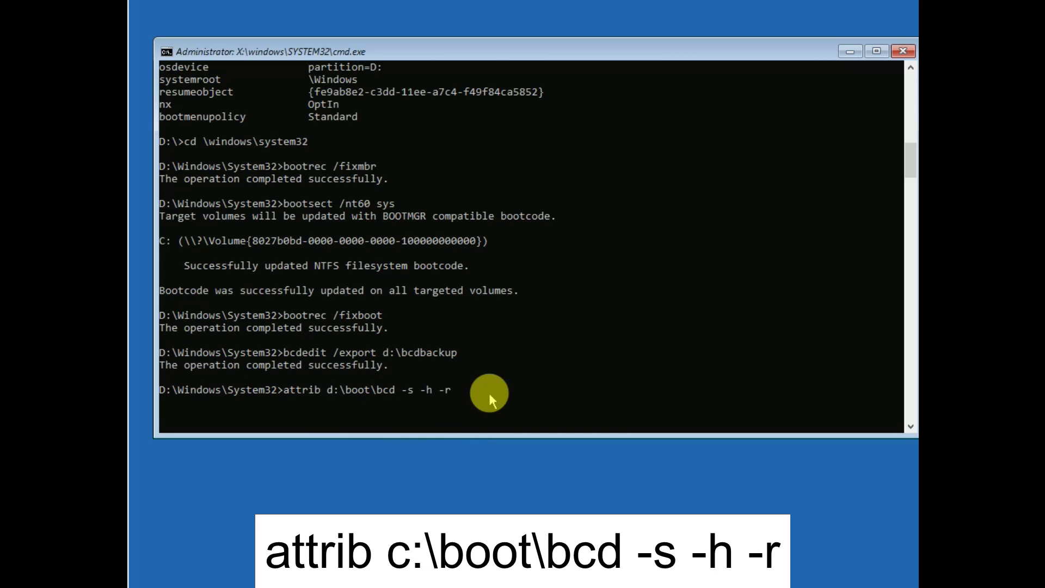
Step: Clear -s -h -r attributes on c:\boot\bcd after the d:\boot\bcd path isn't found
{"action": "key", "text": "Return"}
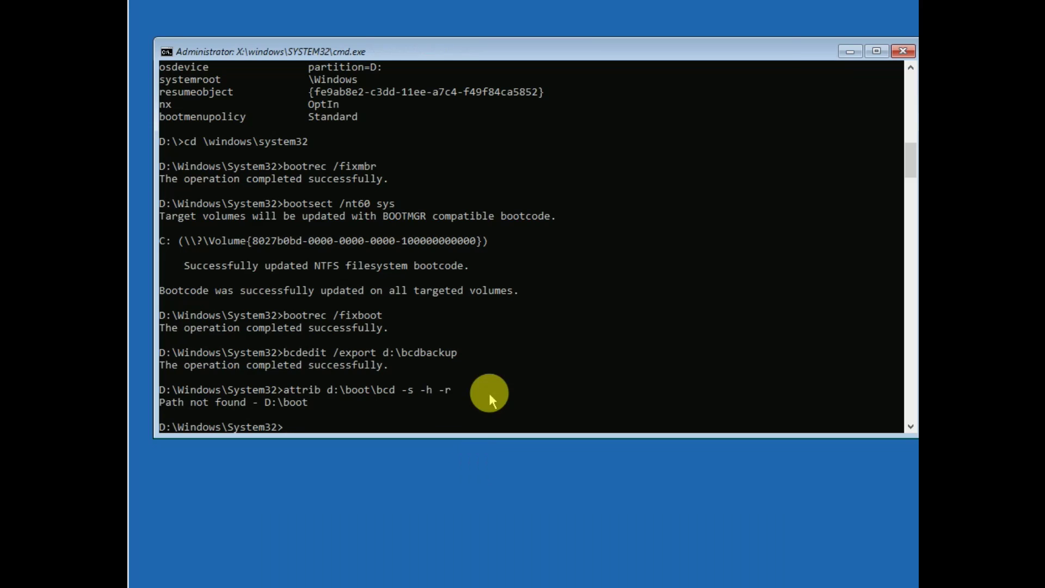
{"action": "scroll", "coordinate": [489, 393], "scroll_direction": "down", "scroll_amount": 1}
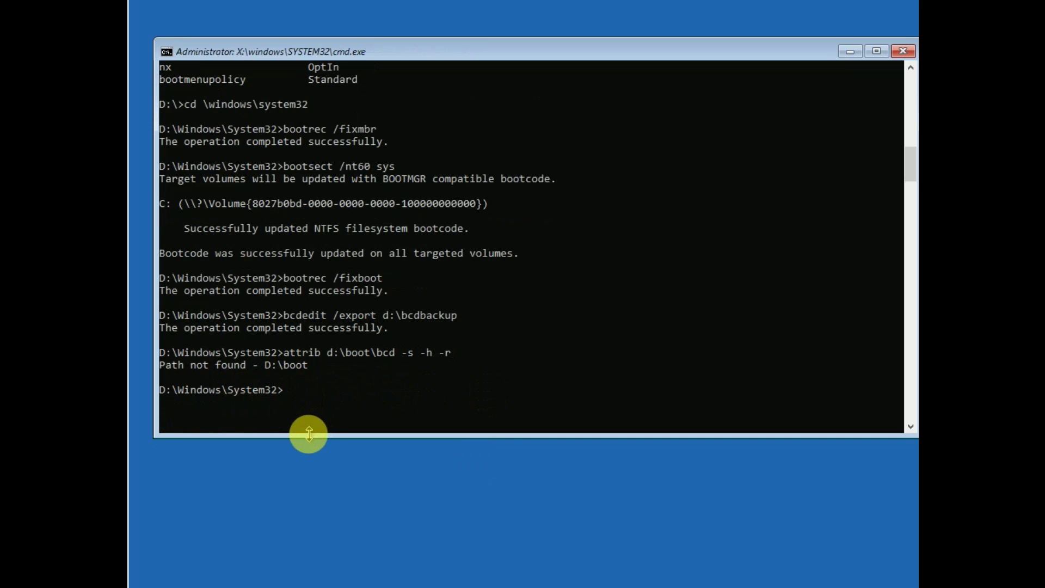
{"action": "key", "text": "Up"}
{"action": "key", "text": "Left"}
{"action": "key", "text": "Left"}
{"action": "key", "text": "Left"}
{"action": "key", "text": "Left"}
{"action": "key", "text": "Left"}
{"action": "key", "text": "Left"}
{"action": "key", "text": "Left"}
{"action": "key", "text": "Left"}
{"action": "key", "text": "Left"}
{"action": "key", "text": "Left"}
{"action": "key", "text": "Left"}
{"action": "key", "text": "Left"}
{"action": "key", "text": "Left"}
{"action": "key", "text": "Left"}
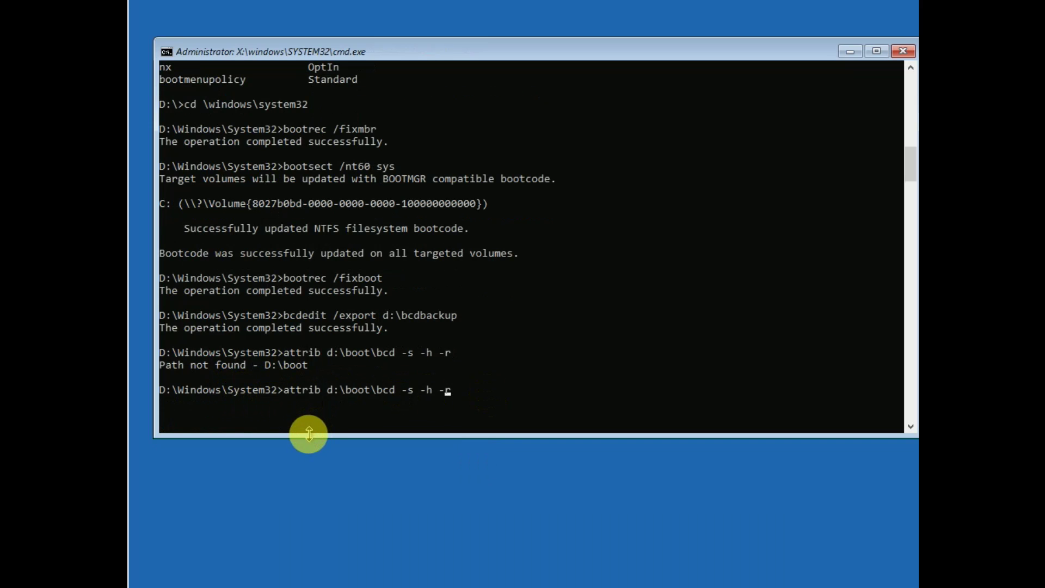
{"action": "key", "text": "Left"}
{"action": "key", "text": "Left"}
{"action": "key", "text": "Left"}
{"action": "key", "text": "Left"}
{"action": "key", "text": "Left"}
{"action": "key", "text": "BackSpace"}
{"action": "type", "text": "c"}
{"action": "key", "text": "Return"}
{"action": "scroll", "coordinate": [314, 388], "scroll_direction": "down", "scroll_amount": 1}
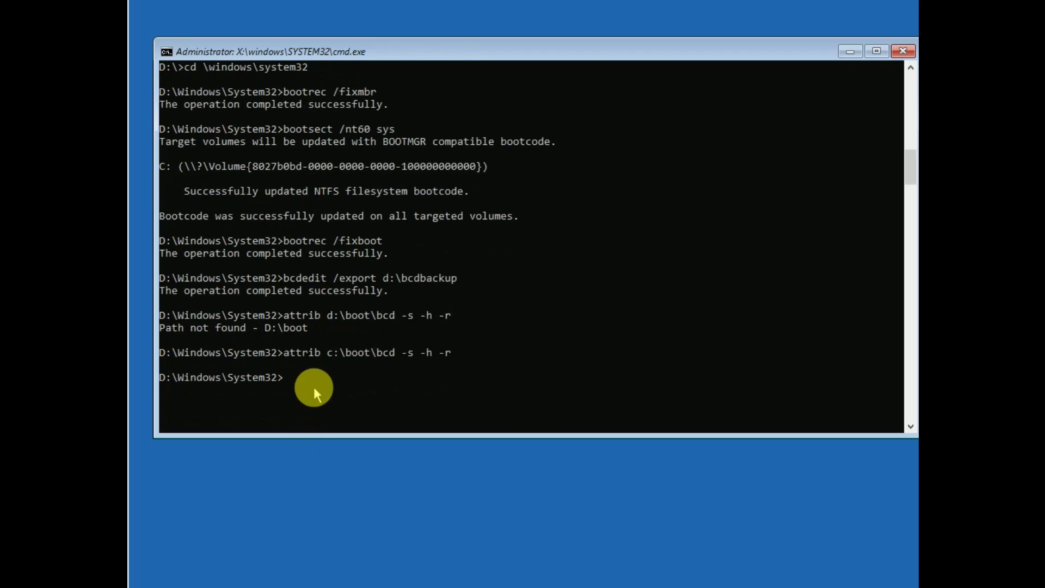
{"action": "type", "text": "ren "}
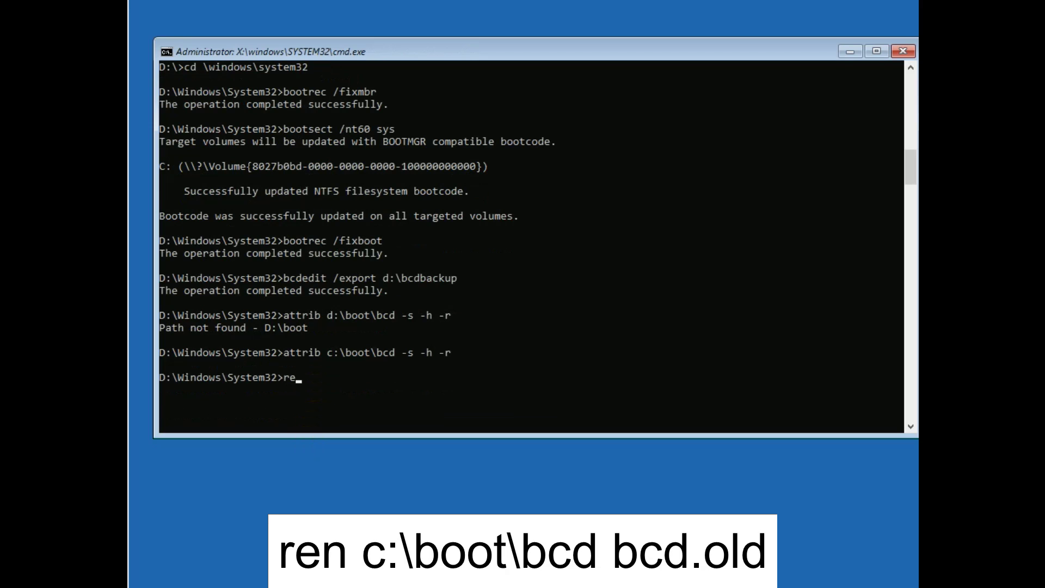
{"action": "type", "text": "d:\\boot\\bcd bcd"}
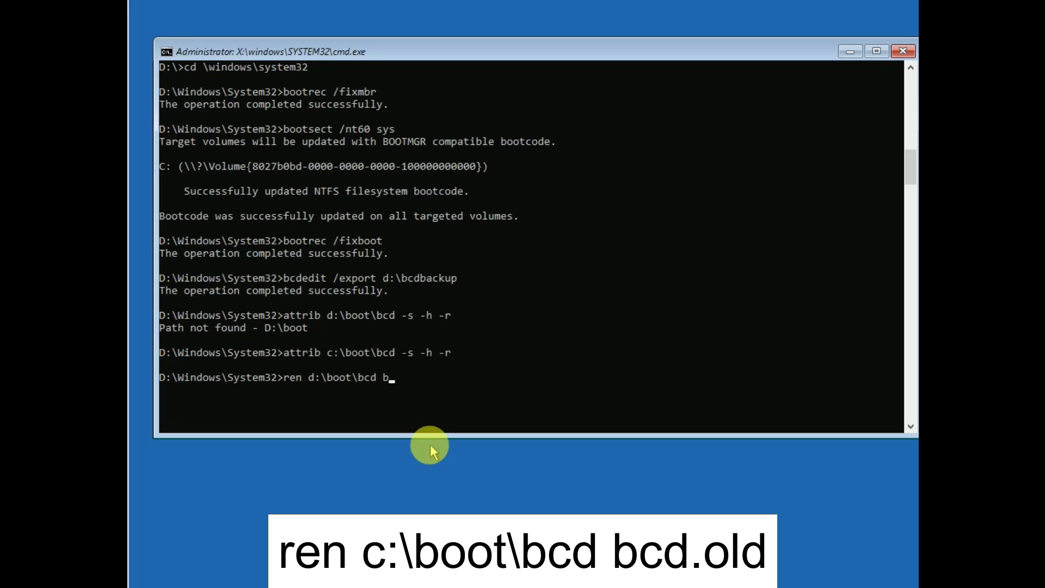
{"action": "type", "text": ".old"}
Step: Rename c:\boot\bcd to bcd.old after the d:\boot\bcd attempt fails
{"action": "key", "text": "Return"}
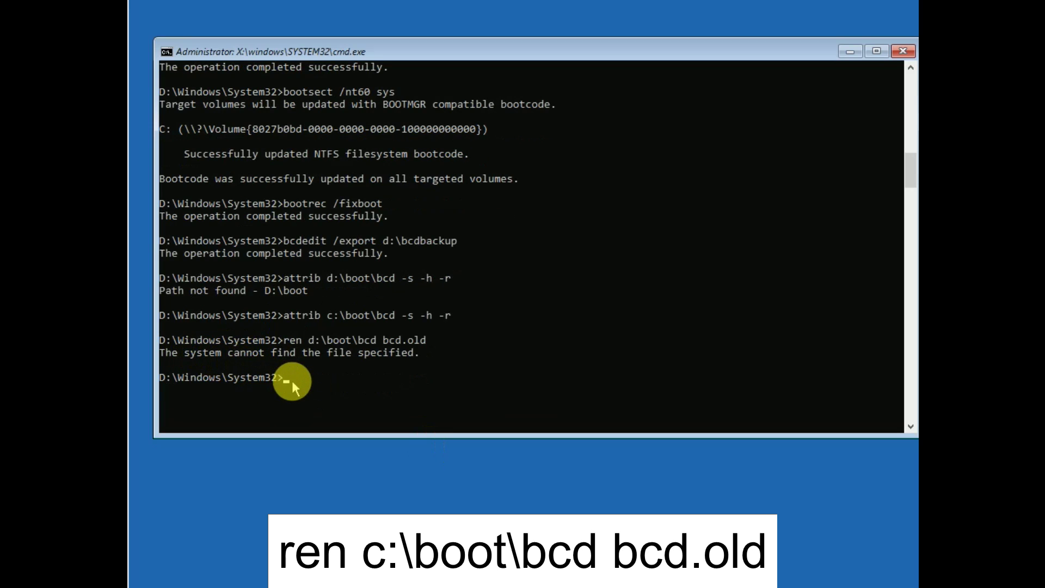
{"action": "key", "text": "Up"}
{"action": "key", "text": "Left"}
{"action": "key", "text": "Left"}
{"action": "key", "text": "Left"}
{"action": "key", "text": "Left"}
{"action": "key", "text": "Left"}
{"action": "key", "text": "Left"}
{"action": "key", "text": "Left"}
{"action": "key", "text": "Left"}
{"action": "key", "text": "Left"}
{"action": "key", "text": "Left"}
{"action": "key", "text": "Left"}
{"action": "key", "text": "Left"}
{"action": "key", "text": "Left"}
{"action": "key", "text": "Left"}
{"action": "key", "text": "Left"}
{"action": "key", "text": "Left"}
{"action": "key", "text": "Left"}
{"action": "key", "text": "BackSpace"}
{"action": "type", "text": "c"}
{"action": "key", "text": "Return"}
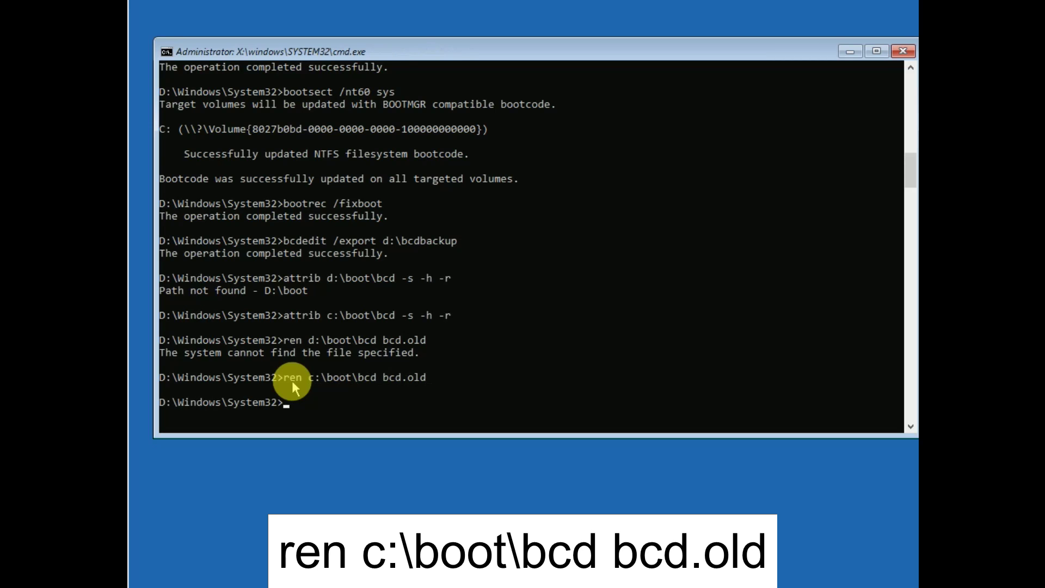
{"action": "scroll", "coordinate": [292, 384], "scroll_direction": "down", "scroll_amount": 1}
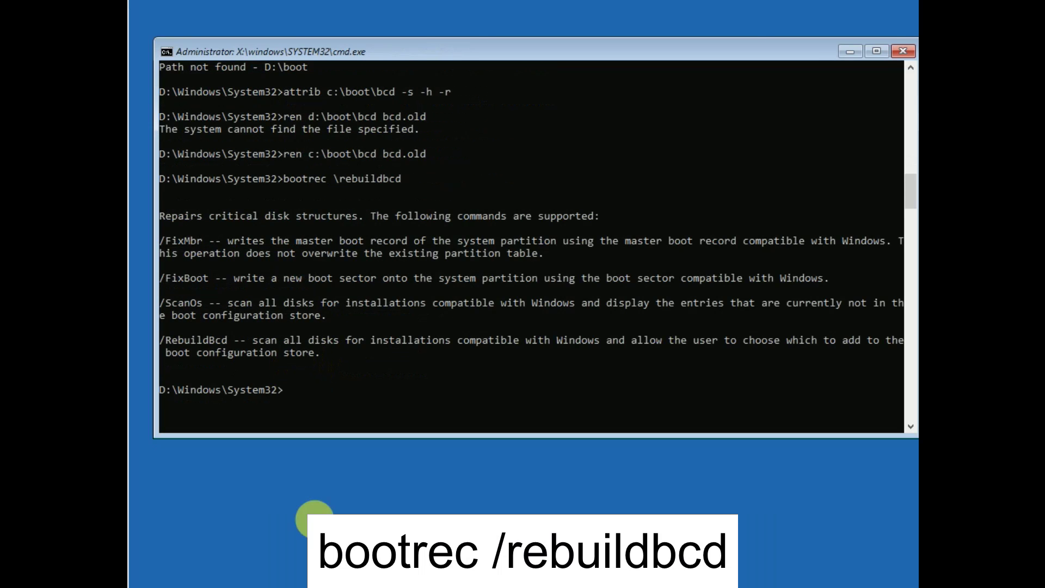
Step: Run bootrec /rebuildbcd and answer All to add D:\Windows to the boot list
{"action": "type", "text": "bootrec /rebuildbcd"}
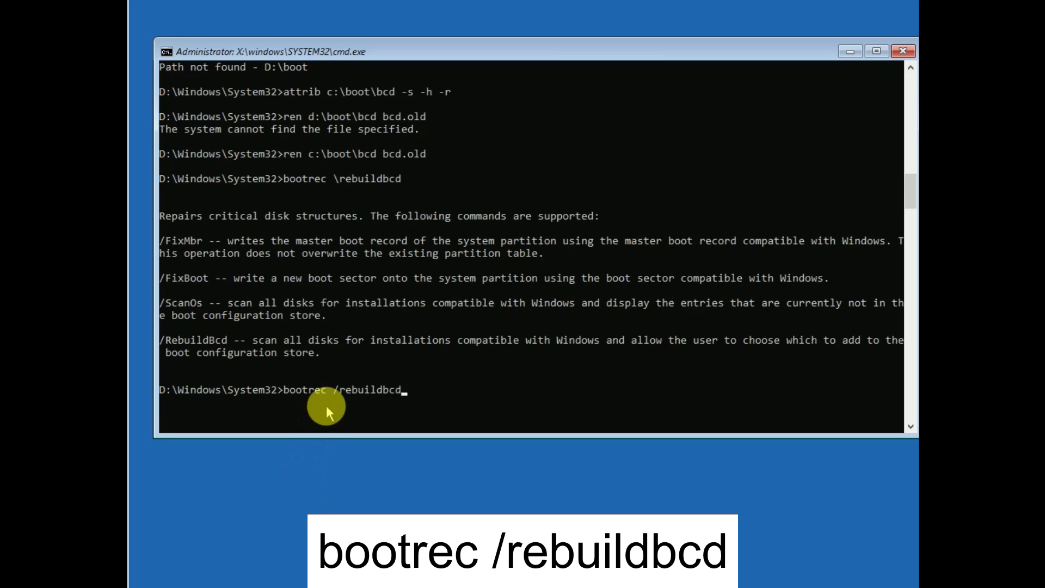
{"action": "key", "text": "Return"}
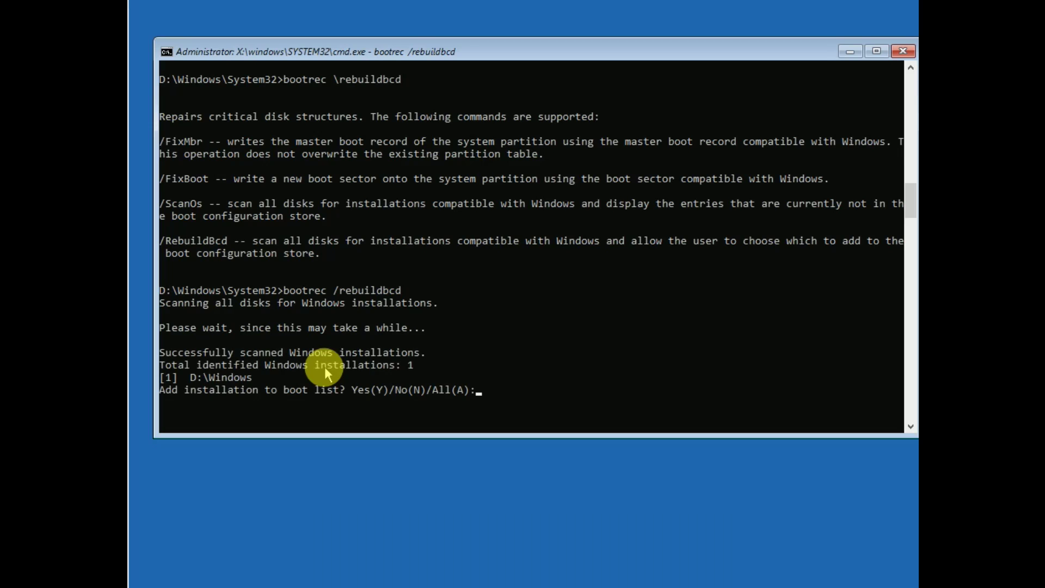
{"action": "scroll", "coordinate": [325, 367], "scroll_direction": "down", "scroll_amount": 1}
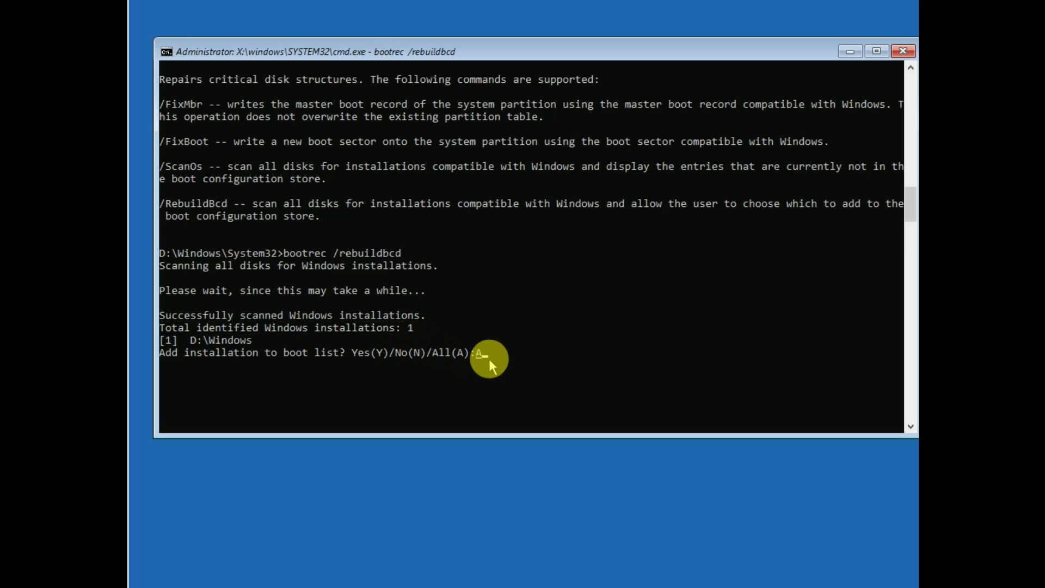
{"action": "type", "text": "ll"}
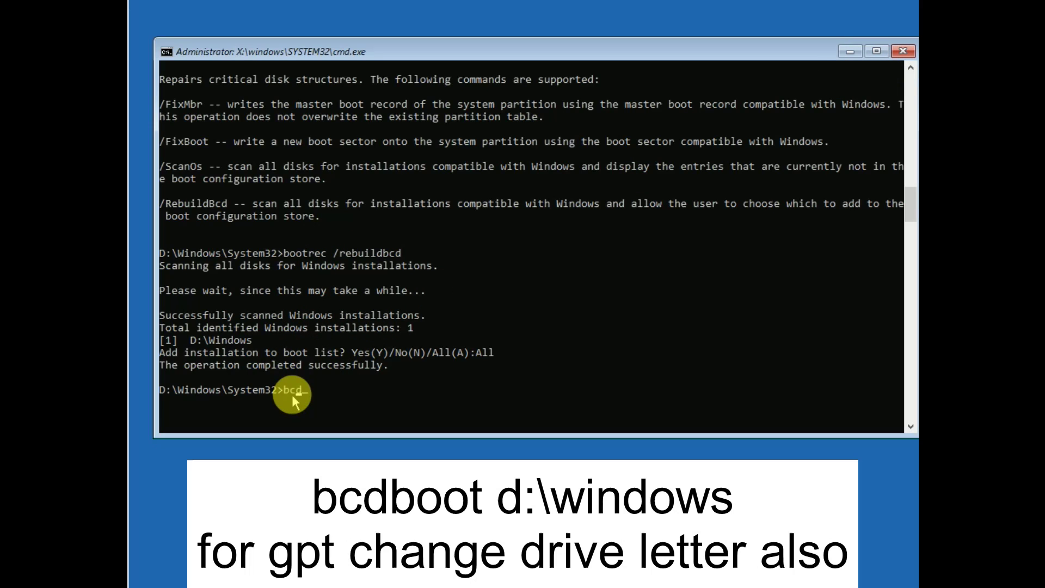
Step: Run bcdboot d:\windows to create fresh boot files, then close Command Prompt
{"action": "type", "text": "bcd"}
{"action": "type", "text": "boot d:\\"}
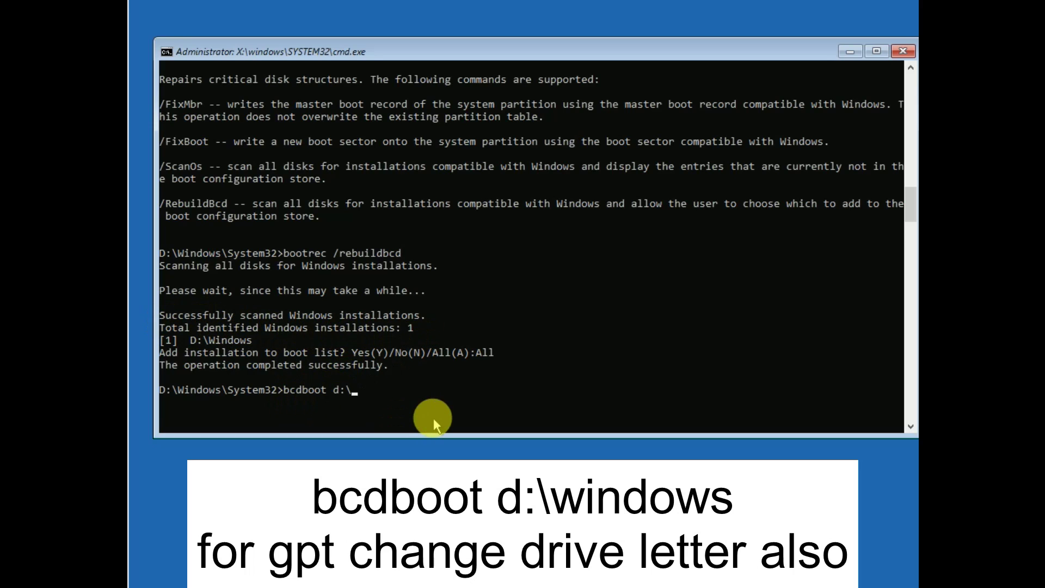
{"action": "type", "text": "windows"}
{"action": "key", "text": "Return"}
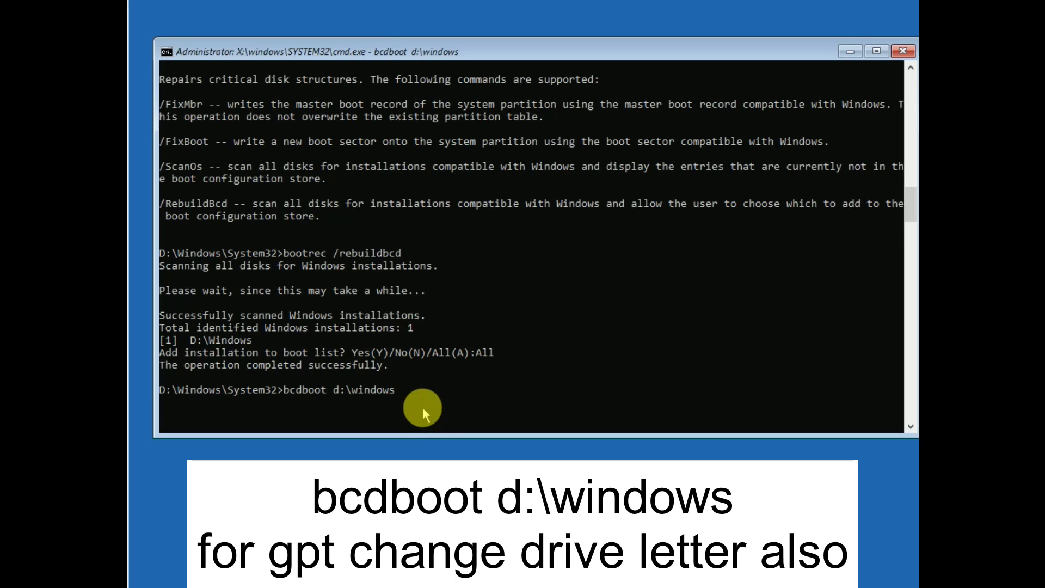
{"action": "scroll", "coordinate": [422, 407], "scroll_direction": "down", "scroll_amount": 1}
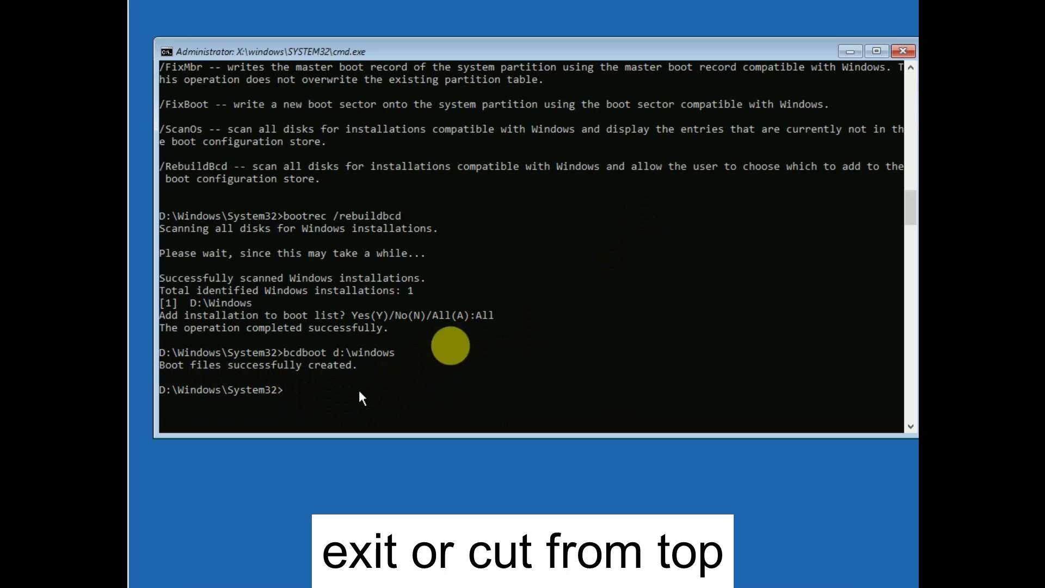
{"action": "left_click", "coordinate": [902, 50]}
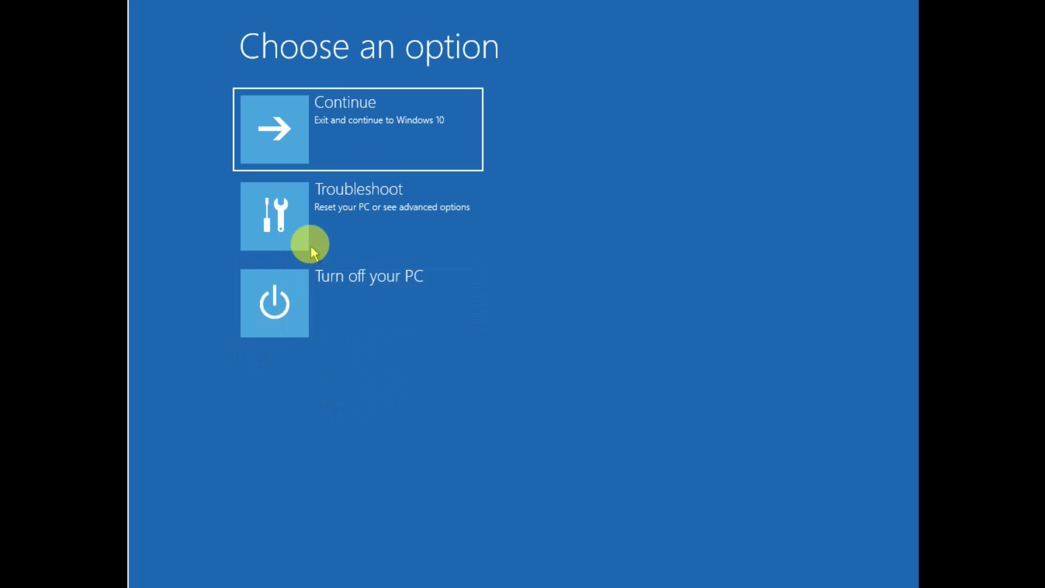
Step: Try System Restore on Windows 10 via Troubleshoot, then cancel when no restore points exist
{"action": "left_click", "coordinate": [387, 223]}
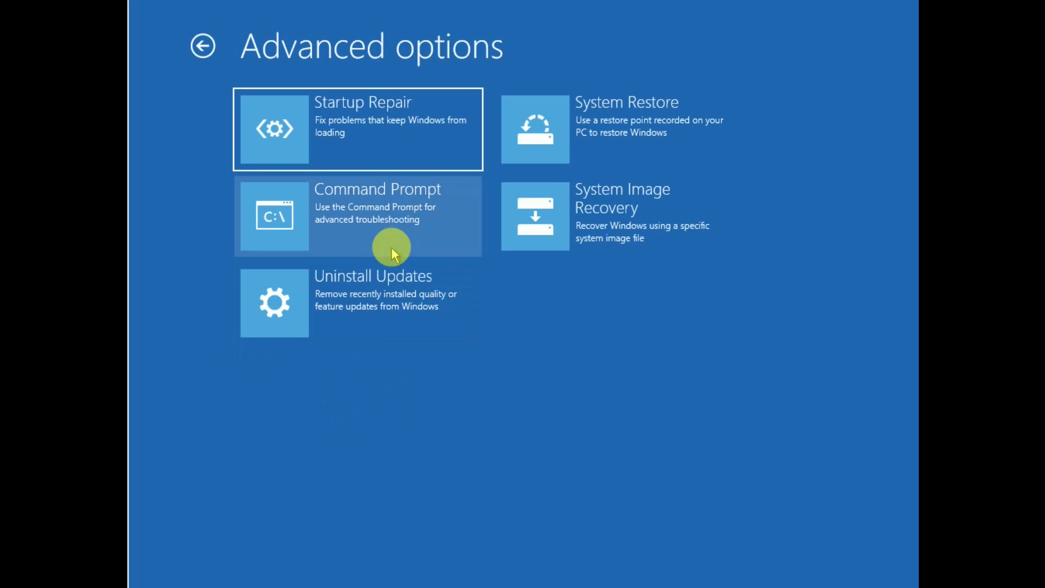
{"action": "left_click", "coordinate": [609, 144]}
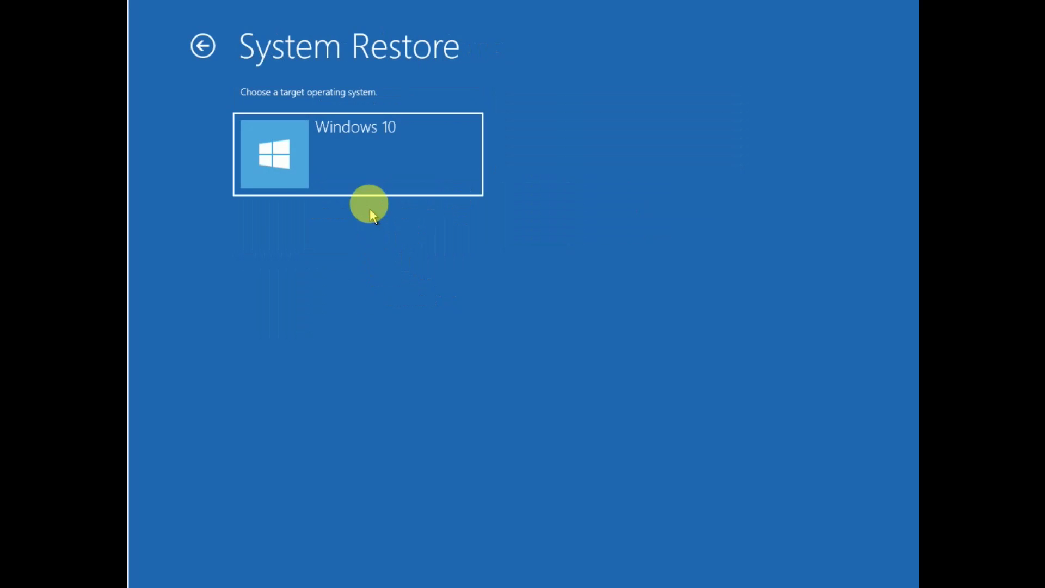
{"action": "left_click", "coordinate": [367, 183]}
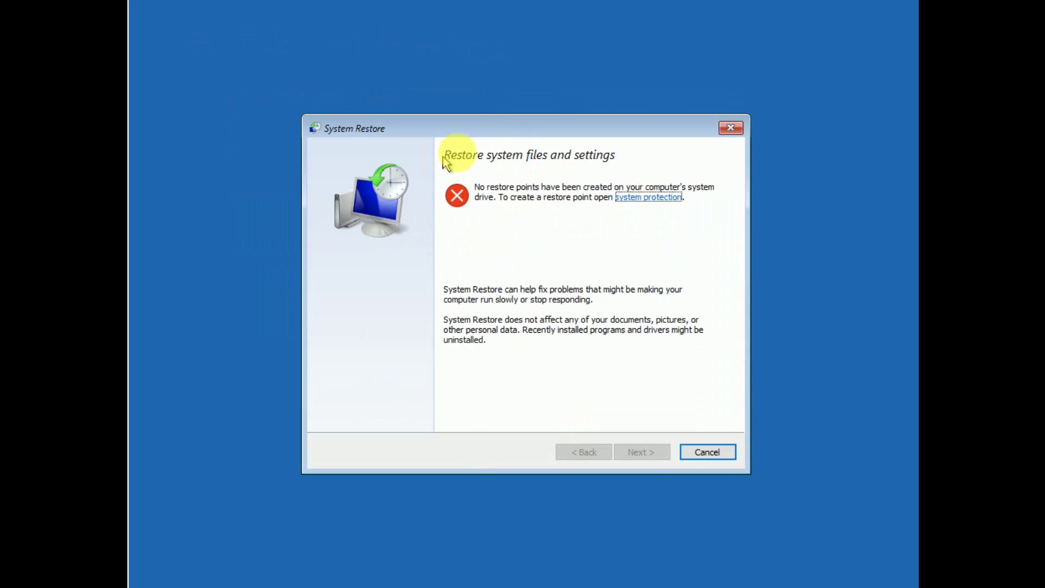
{"action": "left_click", "coordinate": [706, 452]}
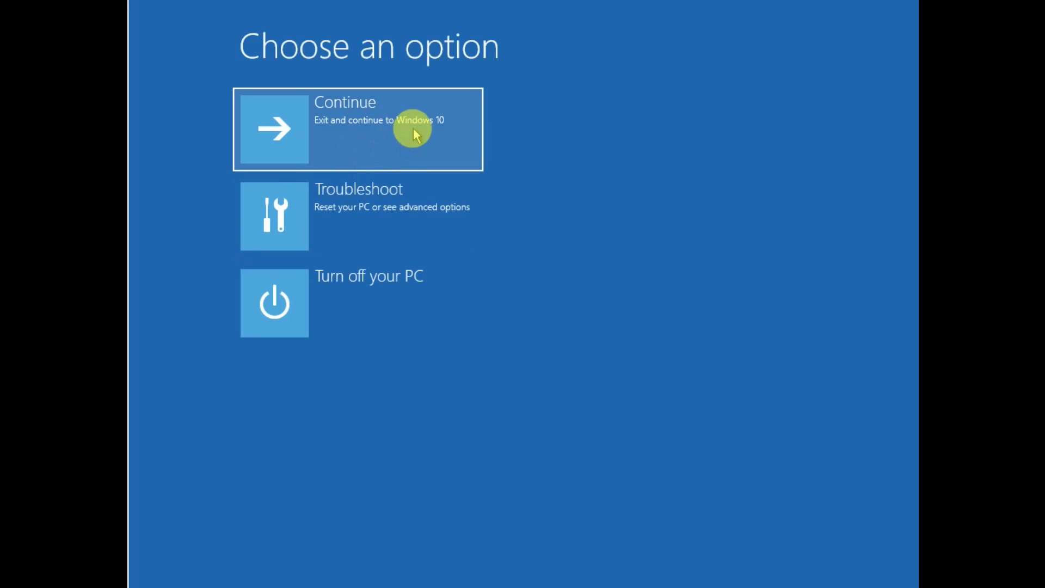
Step: Turn off the PC from the Choose an option screen
{"action": "left_click", "coordinate": [370, 280]}
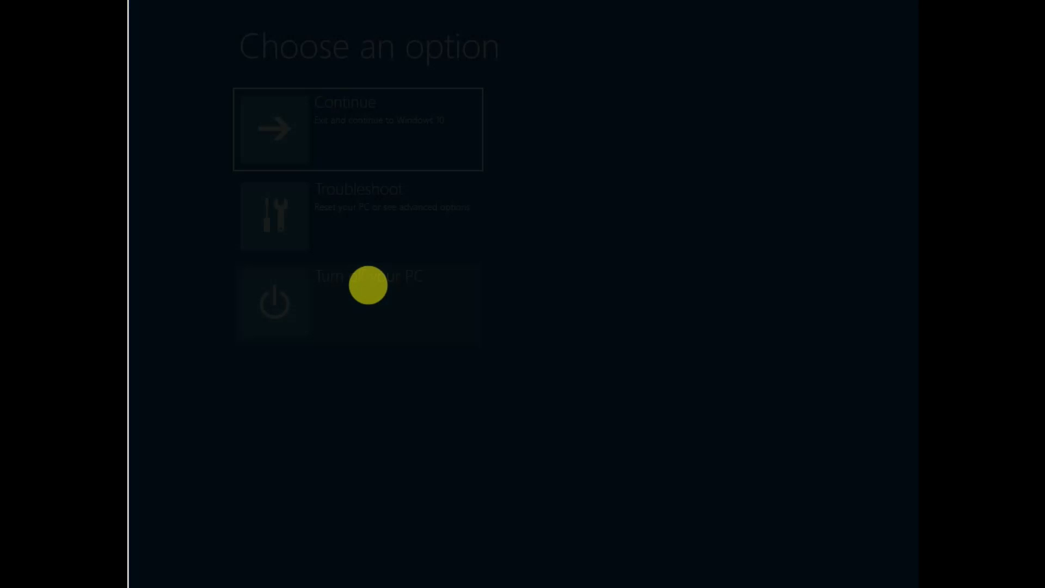